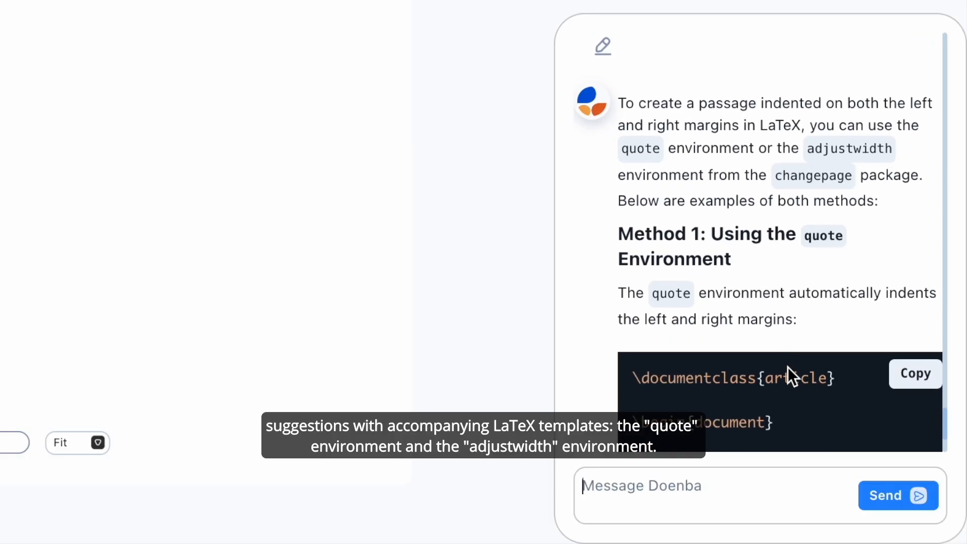
Insert a LaTeX block below the CLDL1654 prompt template sentence and paste the quote environment snippet from the chat reply into it
{"action": "scroll", "coordinate": [788, 367], "scroll_direction": "down", "scroll_amount": 7}
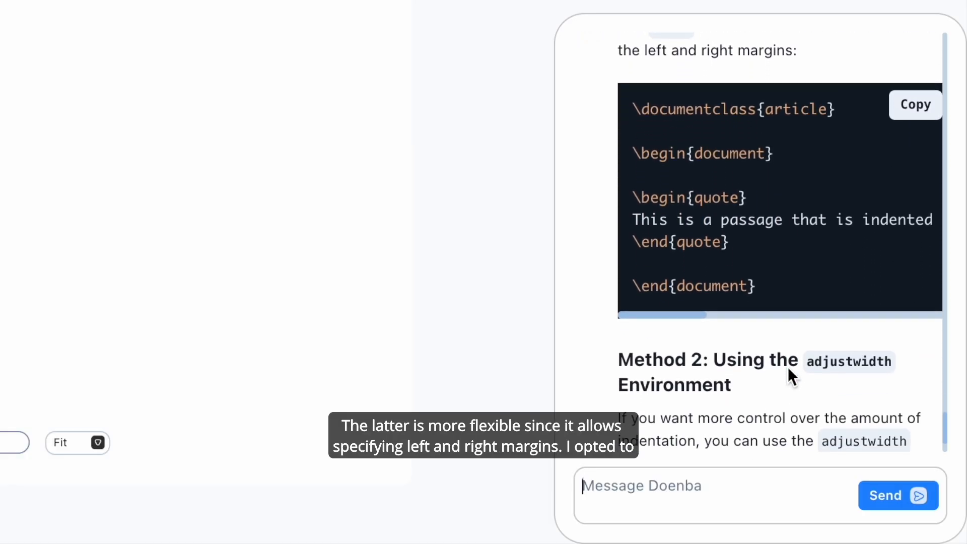
{"action": "scroll", "coordinate": [787, 367], "scroll_direction": "down", "scroll_amount": 5}
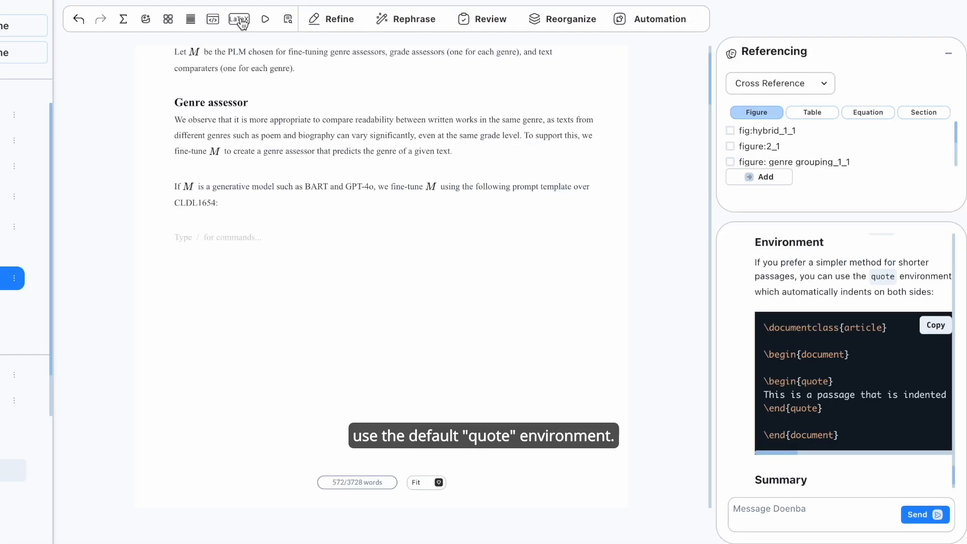
{"action": "left_click", "coordinate": [239, 19]}
{"action": "left_click_drag", "start_coordinate": [764, 380], "coordinate": [822, 408]}
{"action": "right_click", "coordinate": [819, 406]}
{"action": "left_click", "coordinate": [756, 430]}
{"action": "left_click", "coordinate": [335, 295]}
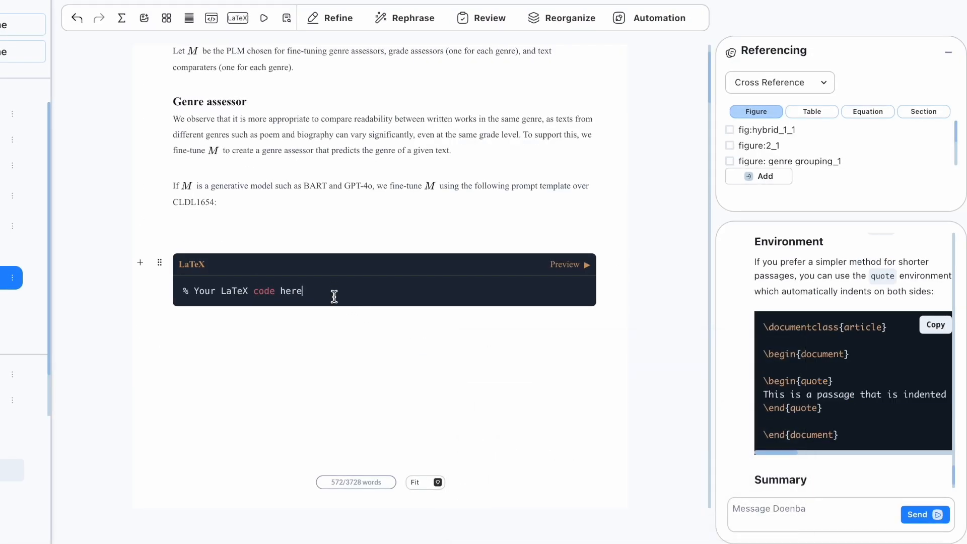
{"action": "key", "text": "Return"}
{"action": "right_click", "coordinate": [322, 308]}
{"action": "left_click", "coordinate": [345, 331]}
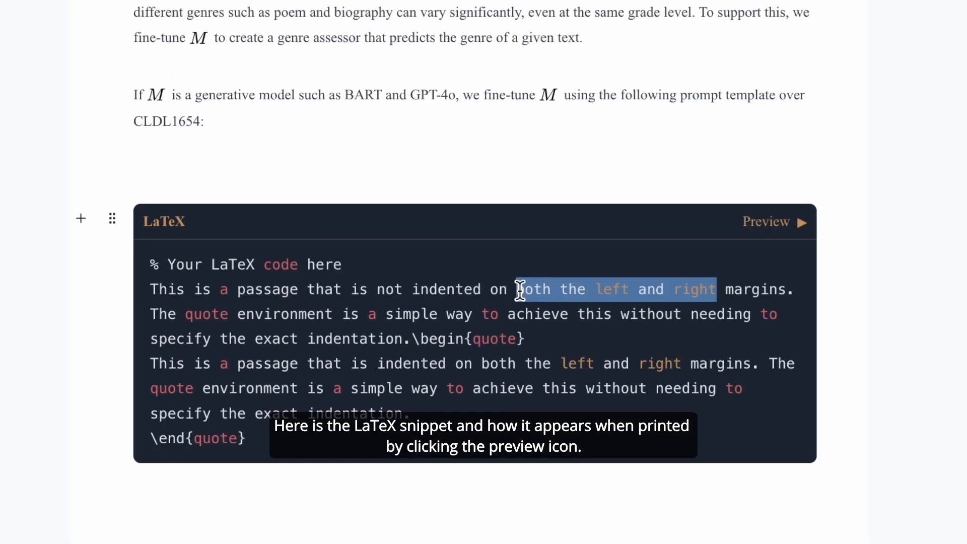
Delete "both the left and right" from the unindented passage in the LaTeX block and preview the snippet
{"action": "key", "text": "BackSpace"}
{"action": "key", "text": "BackSpace"}
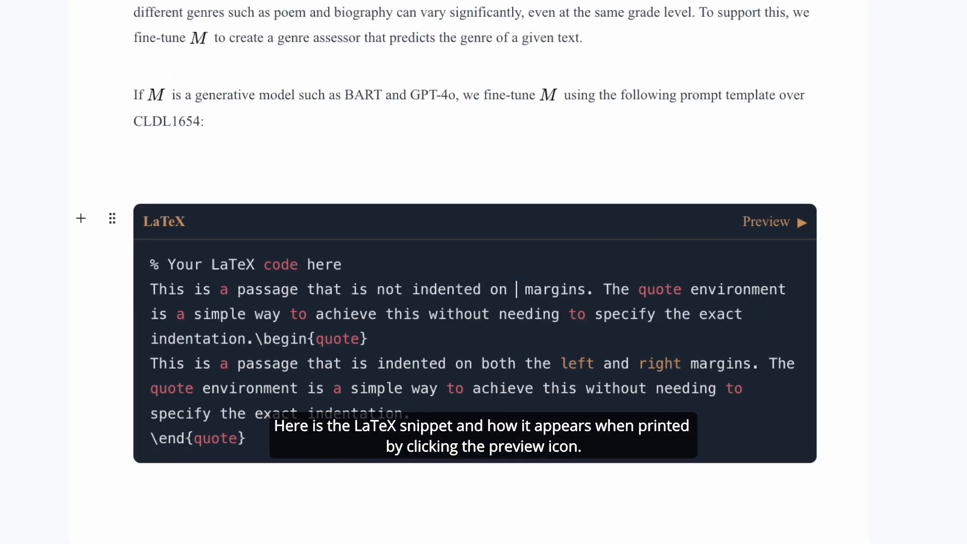
{"action": "left_click", "coordinate": [770, 221]}
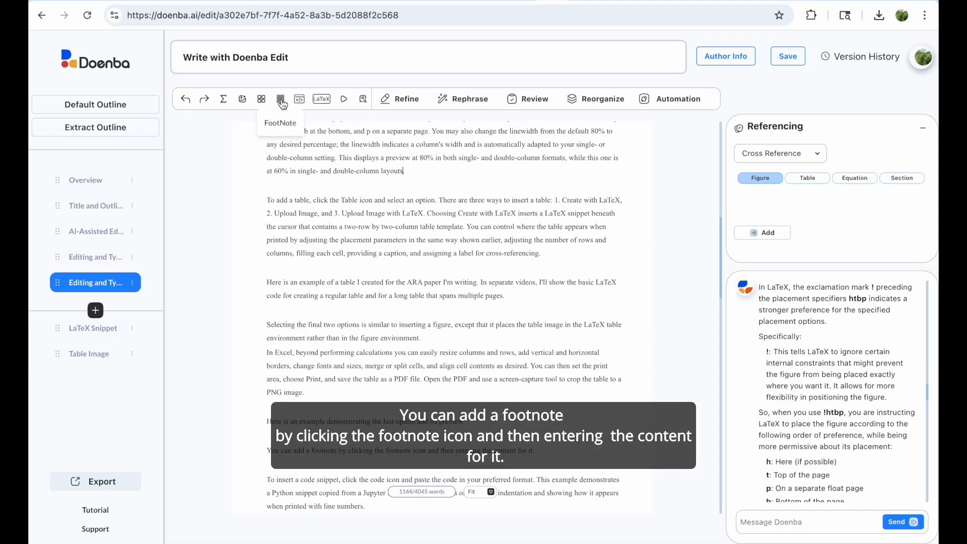
Add the footnote "This is a footnote." after "single- and double-column layouts" at the end of the paragraph
{"action": "left_click", "coordinate": [280, 99]}
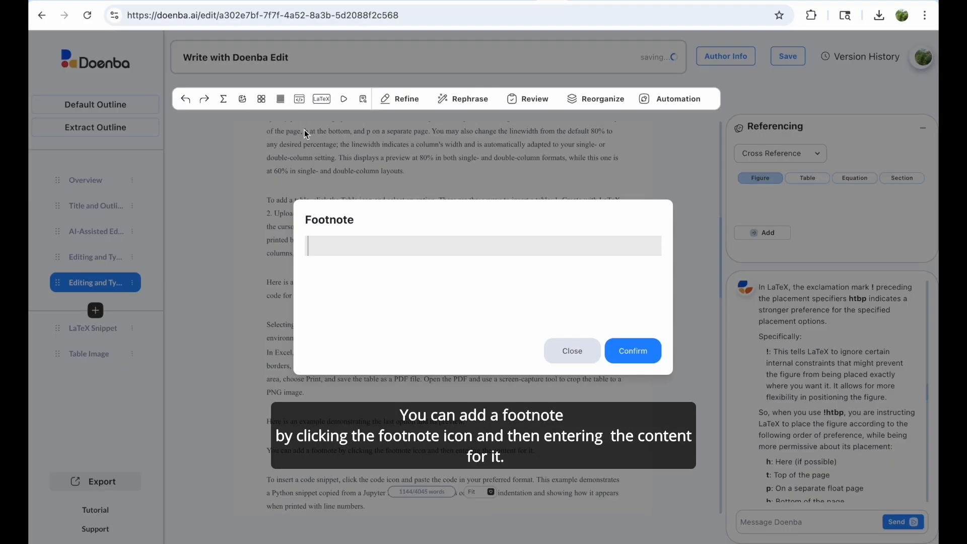
{"action": "type", "text": "This is a footnote."}
{"action": "left_click", "coordinate": [633, 350]}
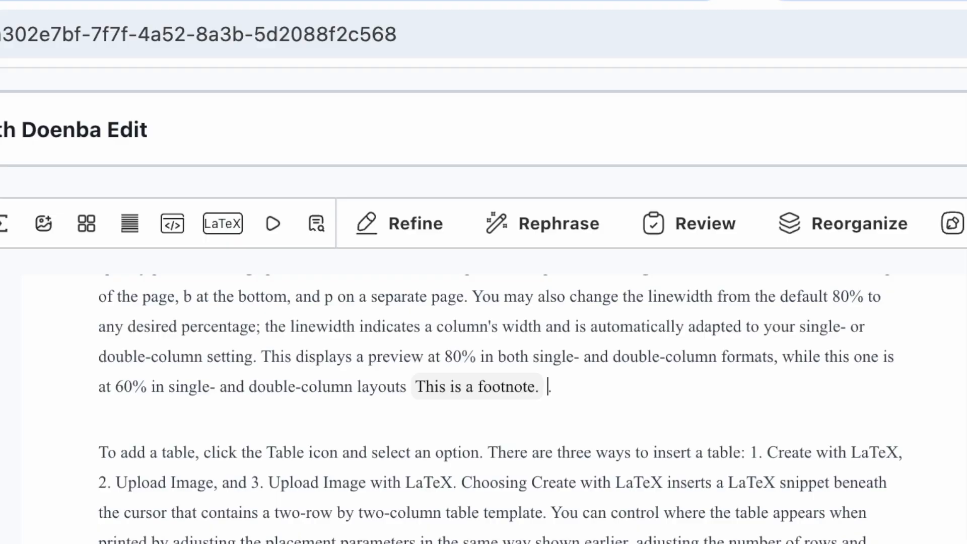
{"action": "left_click", "coordinate": [316, 224]}
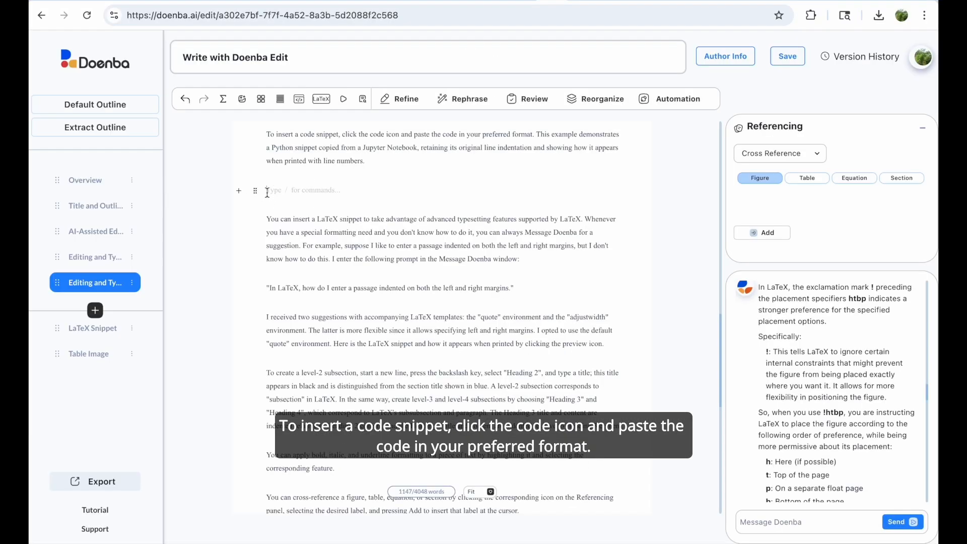
Insert a code block below the code-snippet paragraph, paste the copied Python ActivitySelection function into it, and preview the printed result
{"action": "left_click", "coordinate": [299, 99]}
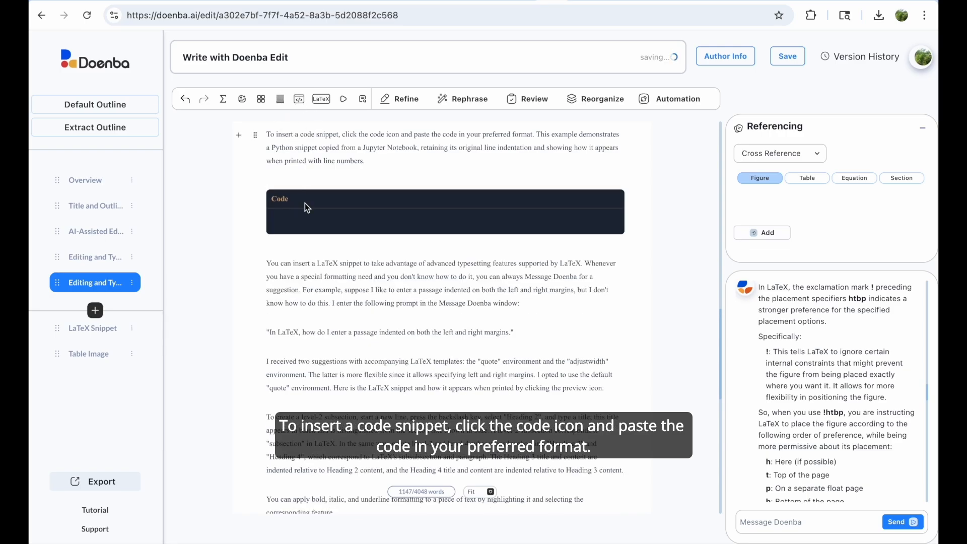
{"action": "right_click", "coordinate": [292, 225]}
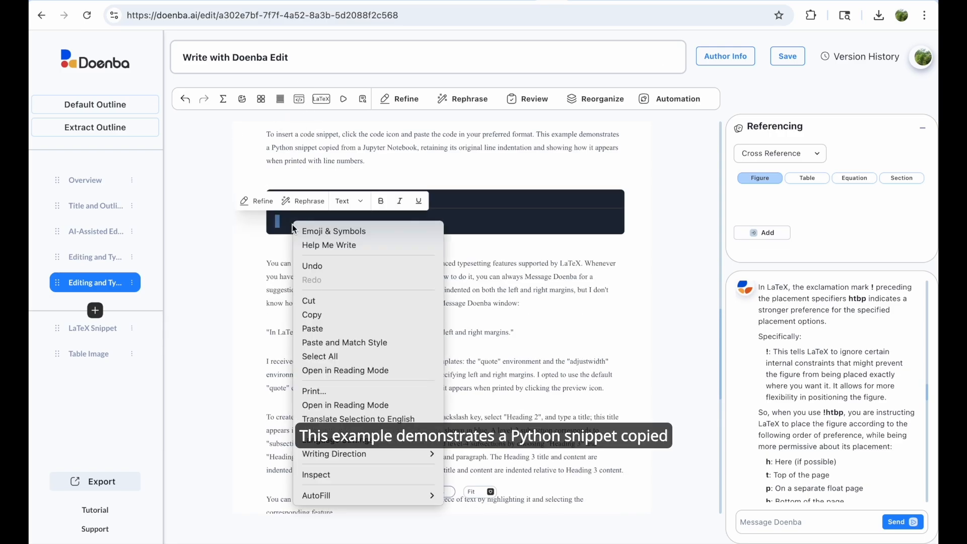
{"action": "left_click", "coordinate": [319, 329]}
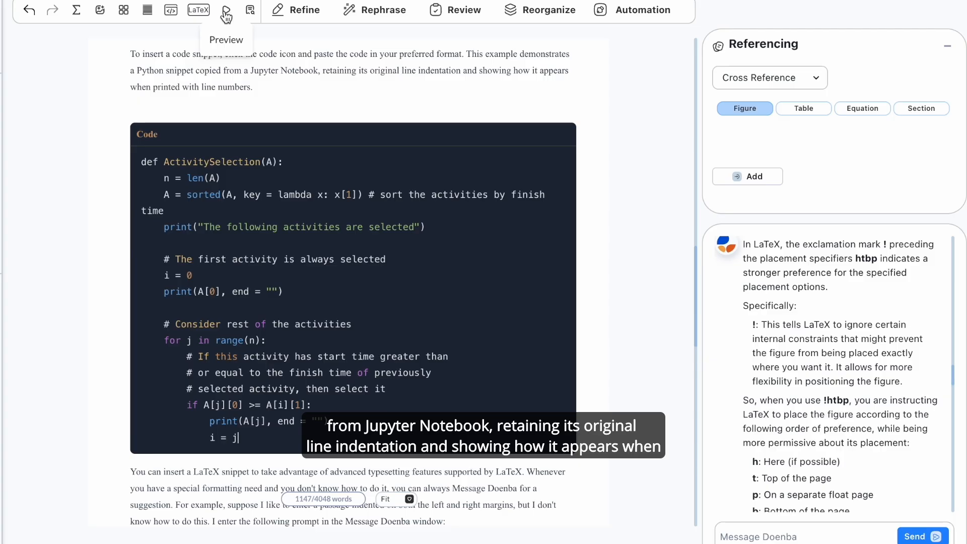
{"action": "left_click", "coordinate": [226, 11]}
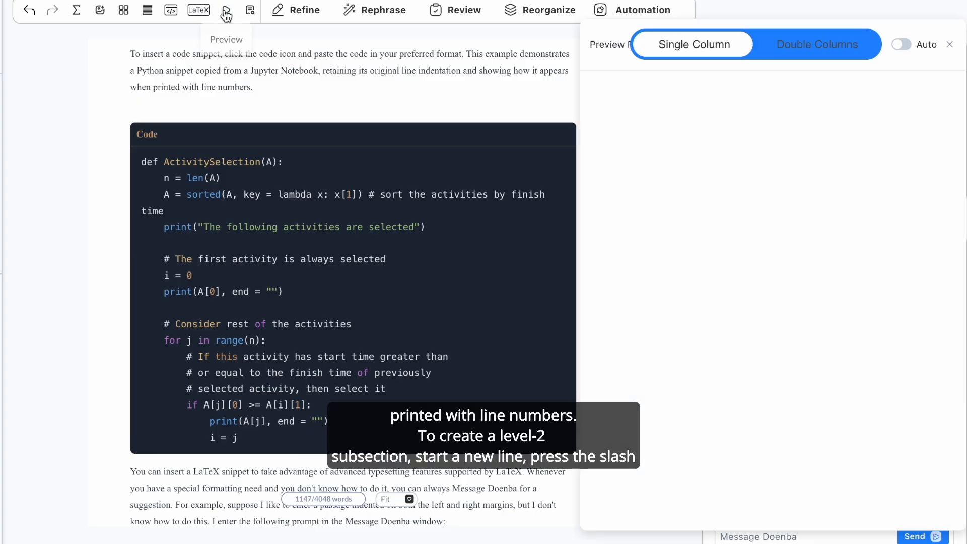
{"action": "scroll", "coordinate": [754, 285], "scroll_direction": "down", "scroll_amount": 15}
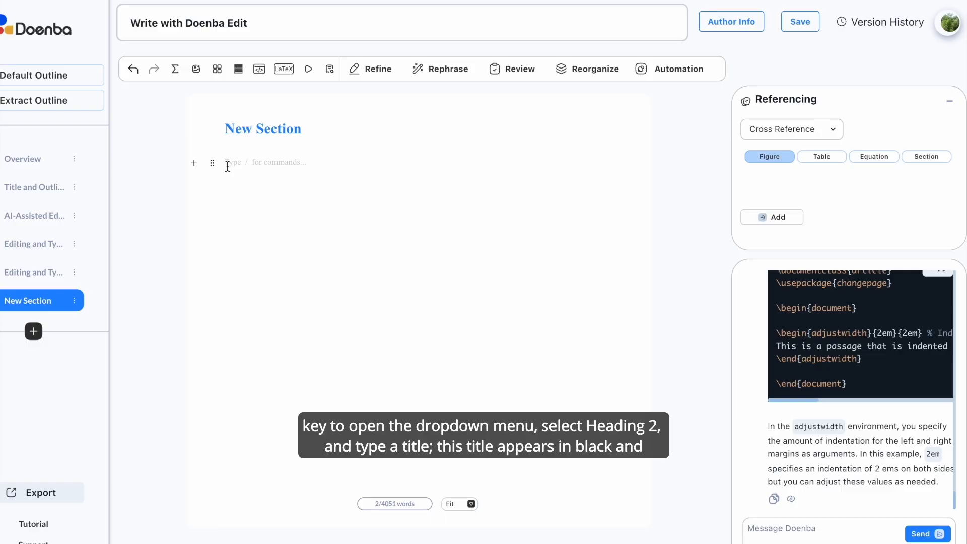
Add a Heading 2 titled "Subsection 1" under New Section with the body line "text text"
{"action": "type", "text": "/"}
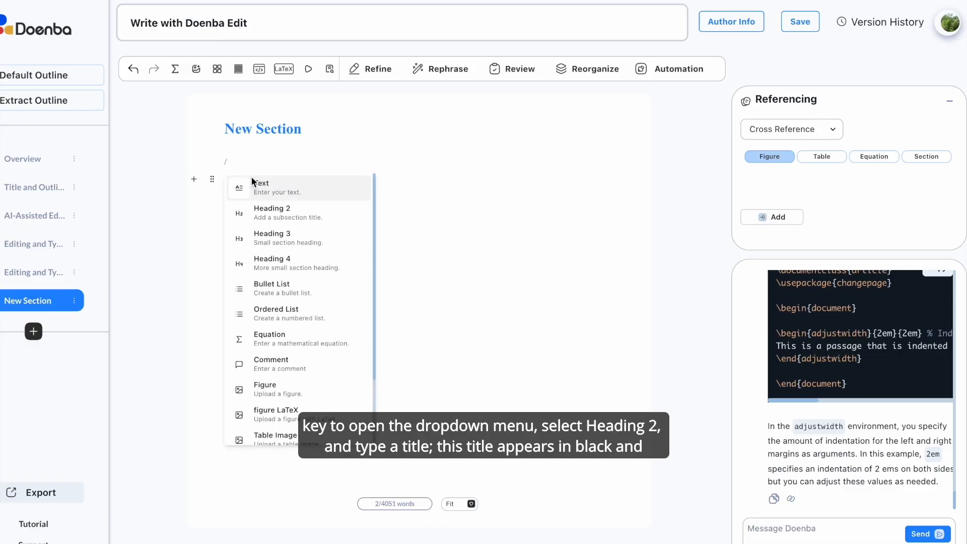
{"action": "left_click", "coordinate": [267, 206]}
{"action": "type", "text": "Subsection 1"}
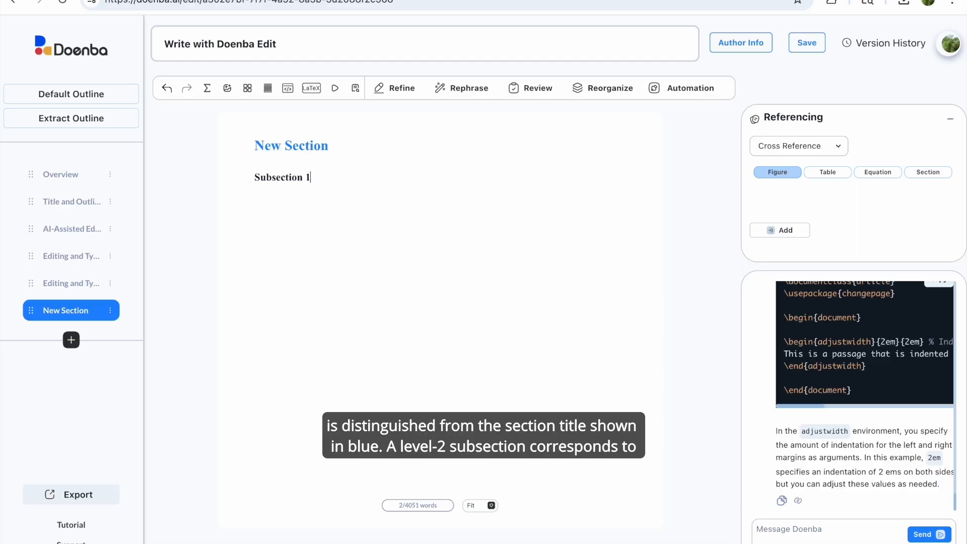
{"action": "key", "text": "Return"}
{"action": "type", "text": "toxt text"}
Add a Heading 3 titled "Subsubsection 1" below the Subsection 1 text, with the body line "text text"
{"action": "key", "text": "Return"}
{"action": "type", "text": "/"}
{"action": "left_click", "coordinate": [319, 277]}
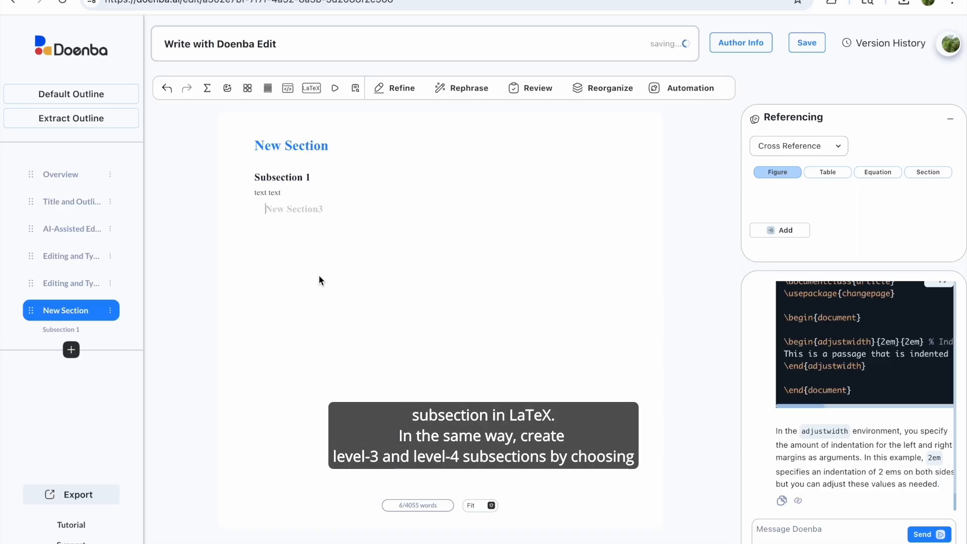
{"action": "type", "text": "Subsubsection 1"}
{"action": "key", "text": "Return"}
{"action": "type", "text": "text text"}
Add a second Heading 3 titled "Subsubsection 2" with the body line "text text"
{"action": "key", "text": "Return"}
{"action": "type", "text": "/"}
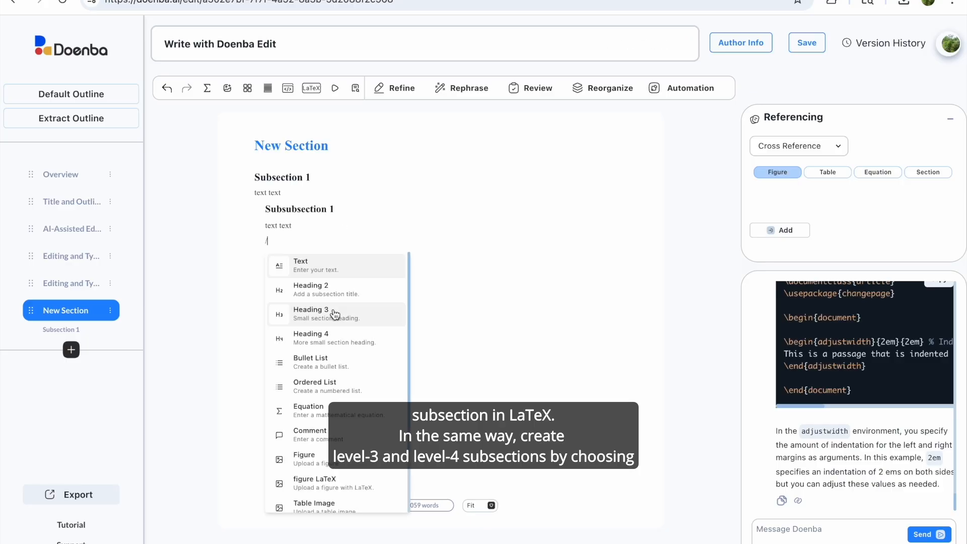
{"action": "left_click", "coordinate": [335, 315]}
{"action": "type", "text": "Subsubsection 2"}
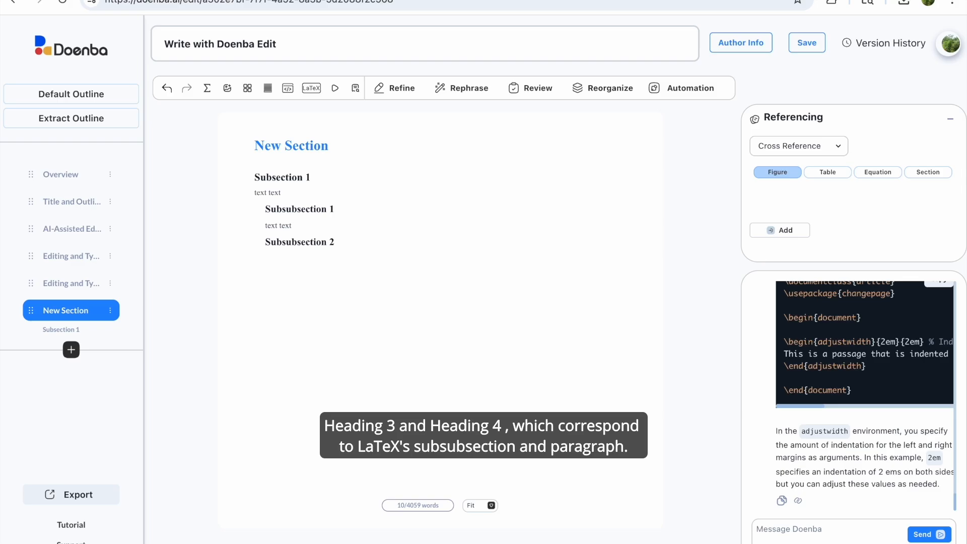
{"action": "key", "text": "Return"}
{"action": "type", "text": "text text"}
Add a Heading 4 titled "Paragraph 1" below Subsubsection 2, with the body line "text text"
{"action": "key", "text": "Return"}
{"action": "type", "text": "/"}
{"action": "left_click", "coordinate": [336, 367]}
{"action": "type", "text": "P"}
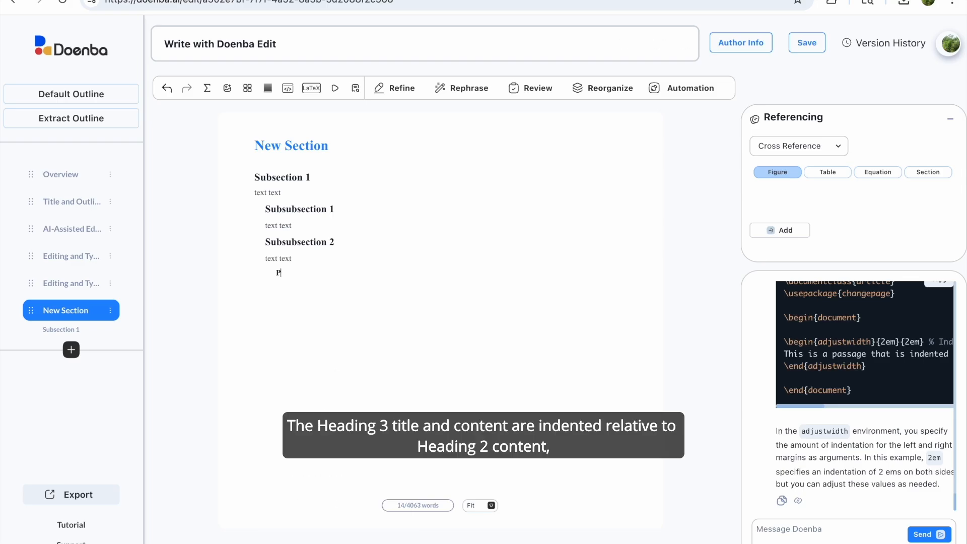
{"action": "type", "text": "aragraph 1"}
{"action": "key", "text": "Return"}
{"action": "type", "text": "text text"}
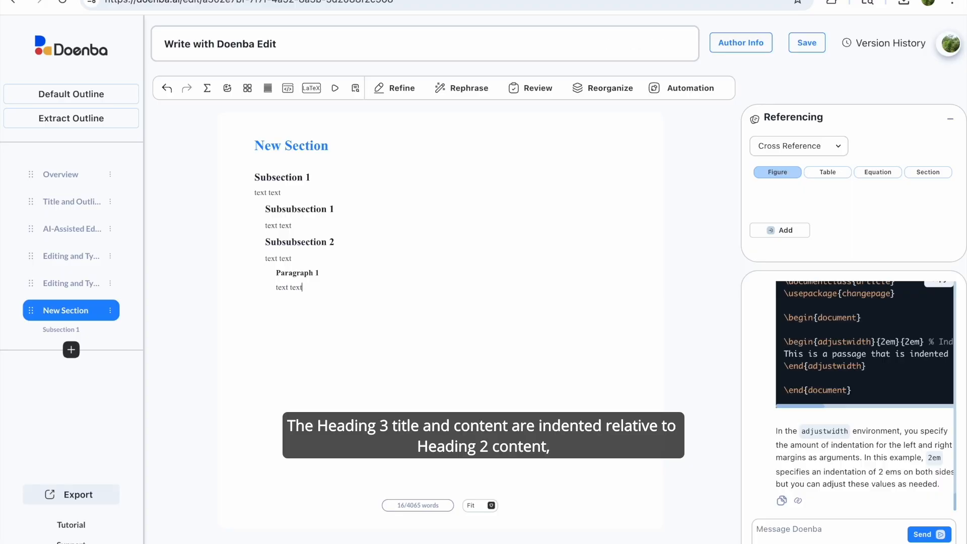
Add a "Paragraph 2" title below Paragraph 1's content, with the body line "text text"
{"action": "key", "text": "Return"}
{"action": "type", "text": "/"}
{"action": "key", "text": "BackSpace"}
{"action": "type", "text": "Paragraph 2"}
{"action": "key", "text": "Return"}
{"action": "type", "text": "text text"}
{"action": "key", "text": "Return"}
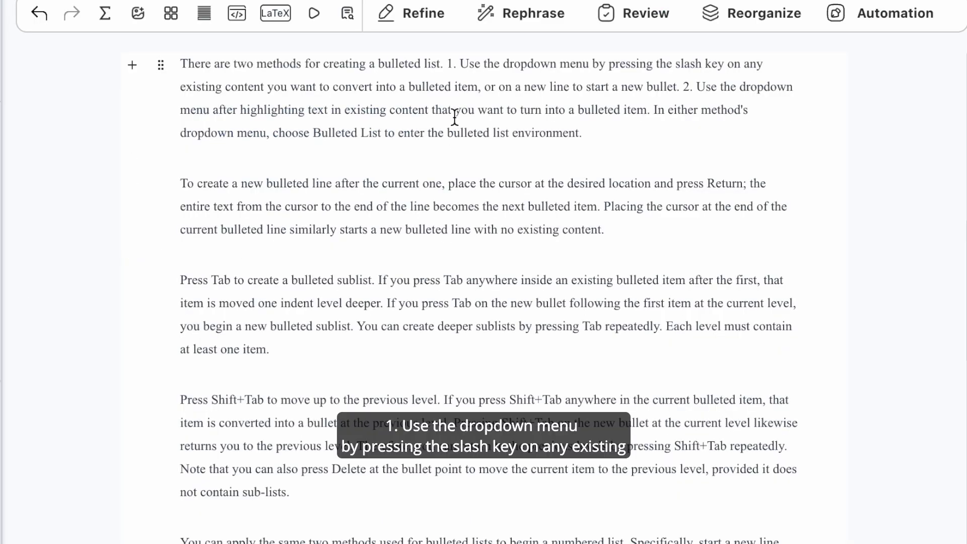
Turn the existing content at "1. Use the dropdown menu" in the first paragraph into a bulleted list item
{"action": "left_click", "coordinate": [448, 66]}
{"action": "type", "text": "/"}
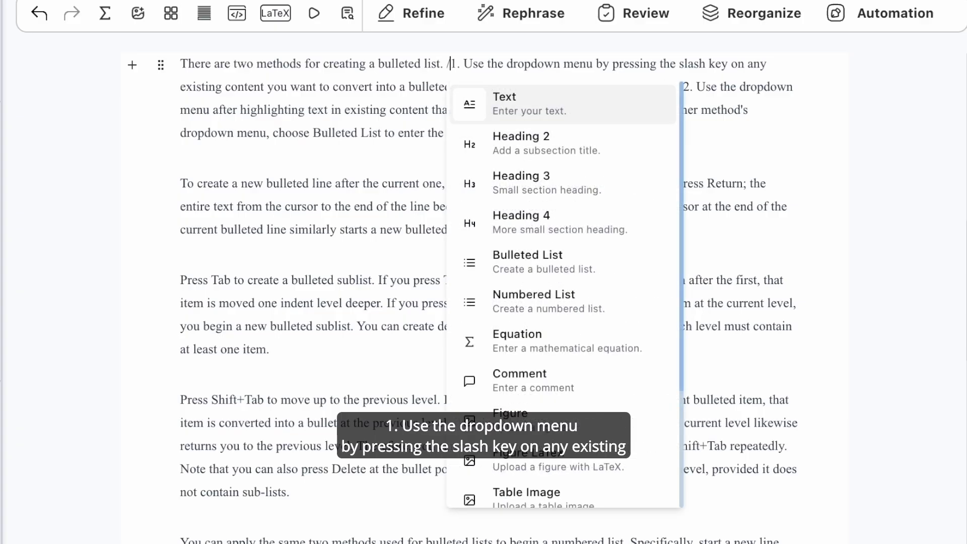
{"action": "left_click", "coordinate": [508, 267]}
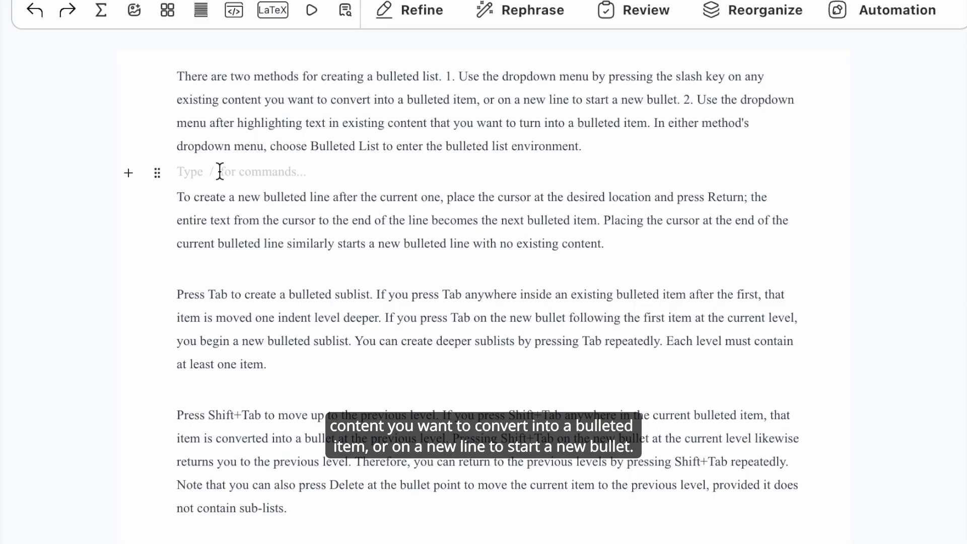
Start a bulleted list on the empty line below the first paragraph with the item "this is a new bulleted item"
{"action": "type", "text": "/"}
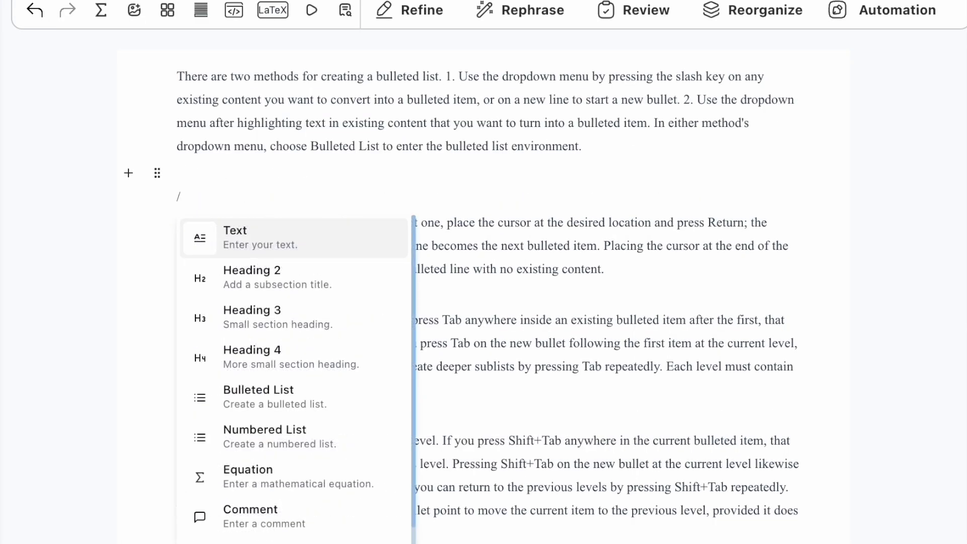
{"action": "left_click", "coordinate": [256, 391]}
{"action": "type", "text": "this is a new bulleted item"}
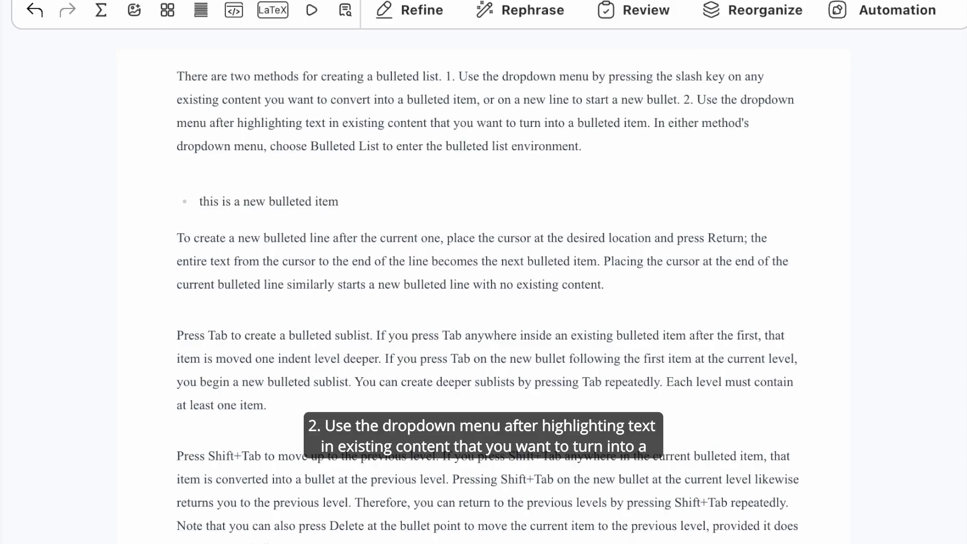
{"action": "key", "text": "Return"}
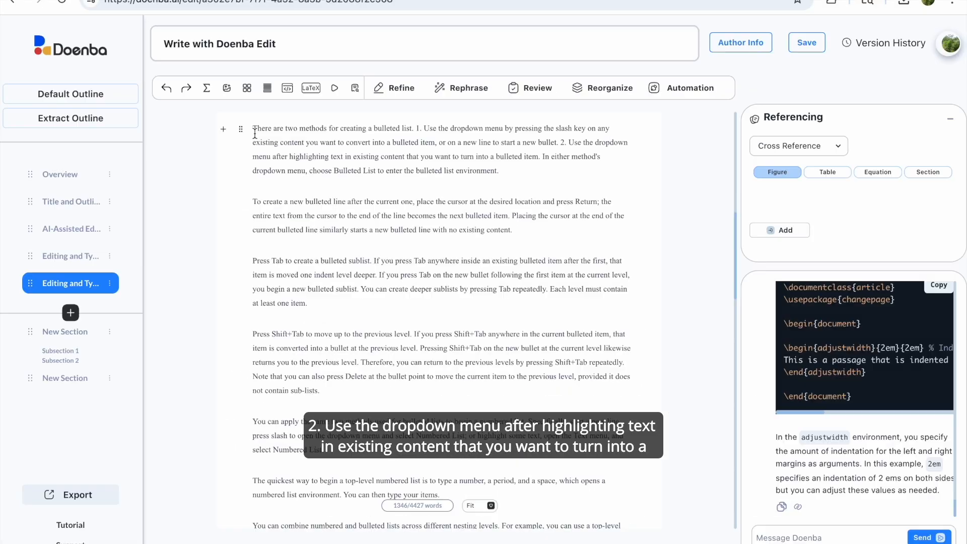
Convert the first paragraph into a bulleted list item by selecting its text "There are two methods for creating a bulleted list"
{"action": "left_click_drag", "start_coordinate": [254, 130], "coordinate": [412, 124]}
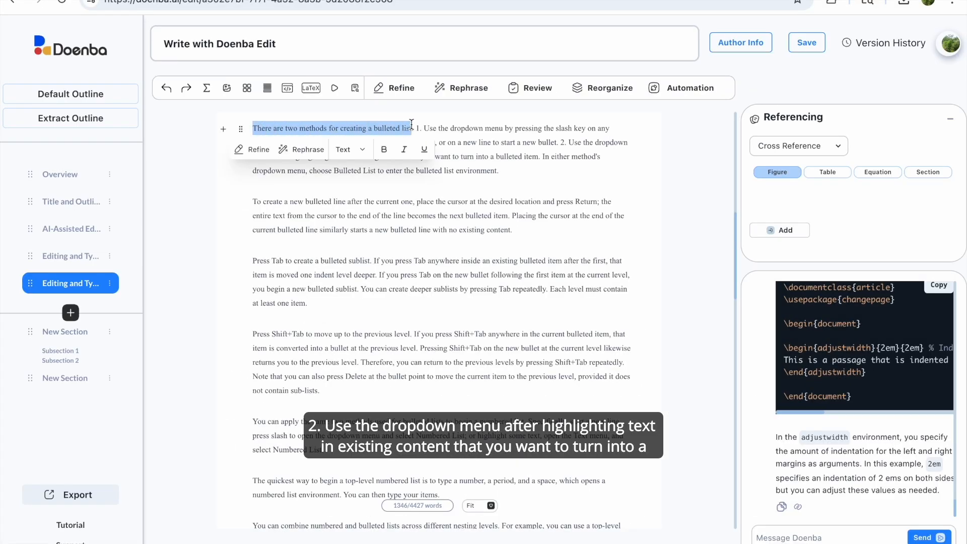
{"action": "left_click", "coordinate": [355, 153]}
{"action": "left_click", "coordinate": [362, 236]}
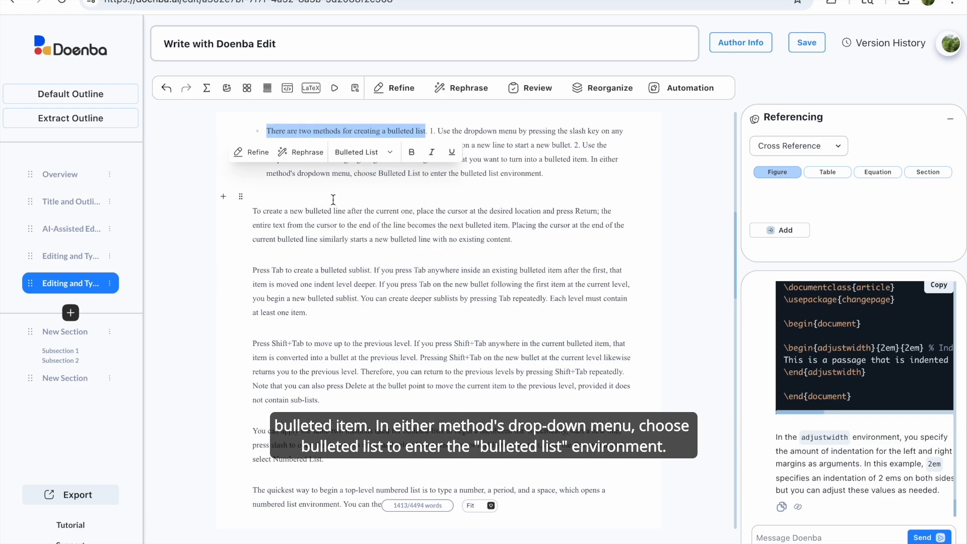
{"action": "left_click", "coordinate": [331, 197]}
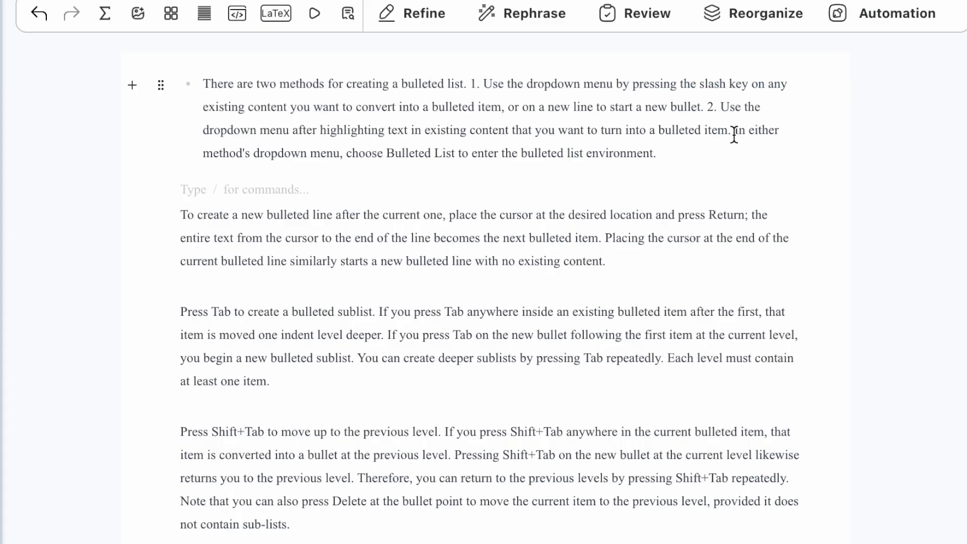
Remove the empty line below the bulleted paragraph and split it before "In either method's dropdown menu" into a second bullet
{"action": "left_click", "coordinate": [733, 132]}
{"action": "key", "text": "Return"}
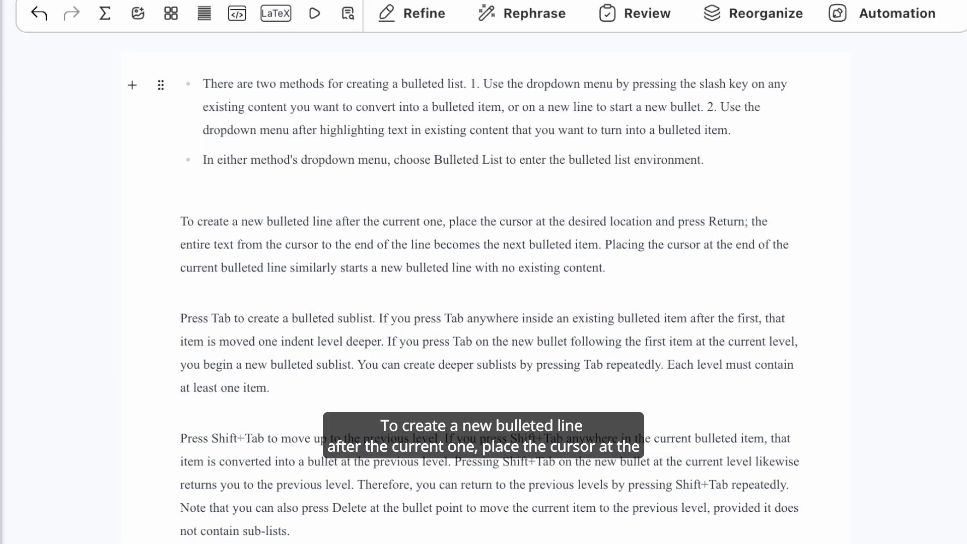
{"action": "key", "text": "BackSpace"}
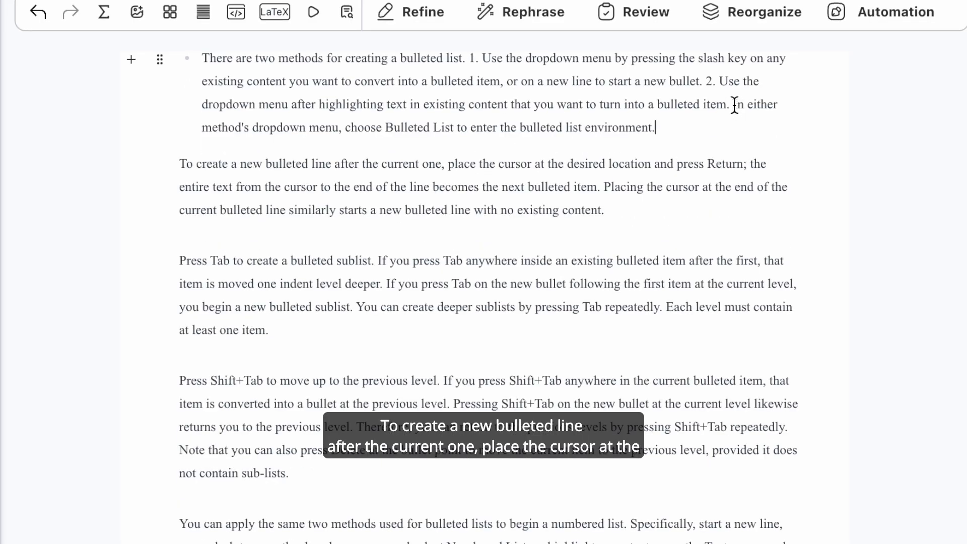
{"action": "left_click", "coordinate": [735, 104]}
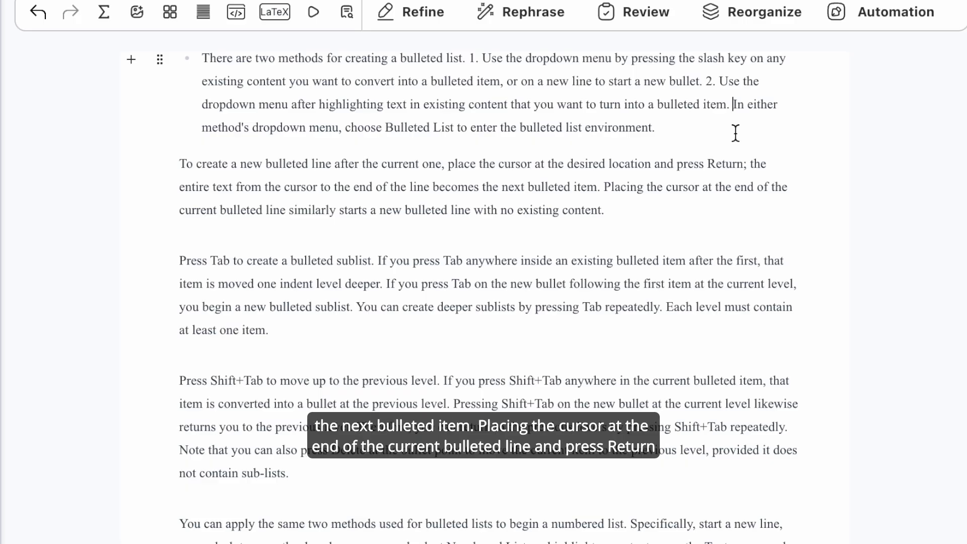
{"action": "key", "text": "Return"}
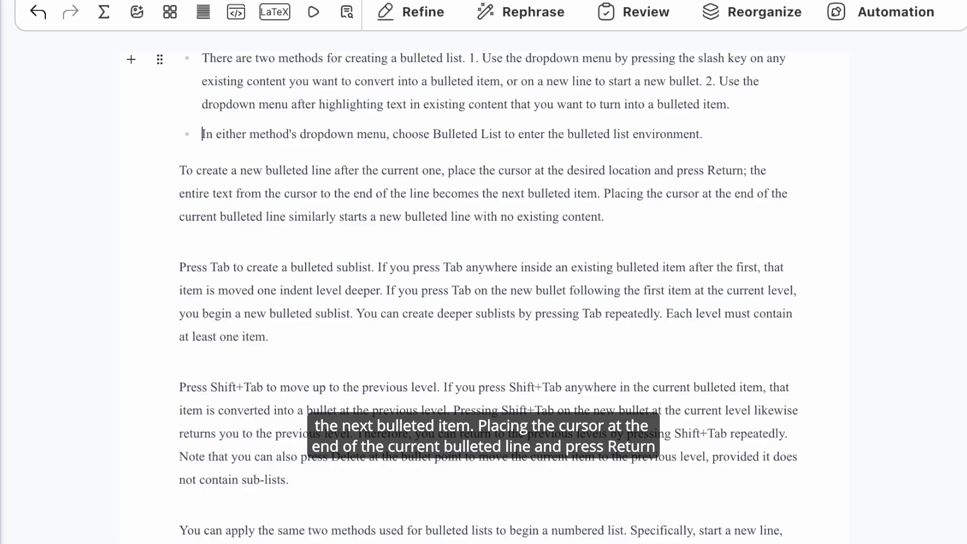
{"action": "left_click", "coordinate": [709, 133]}
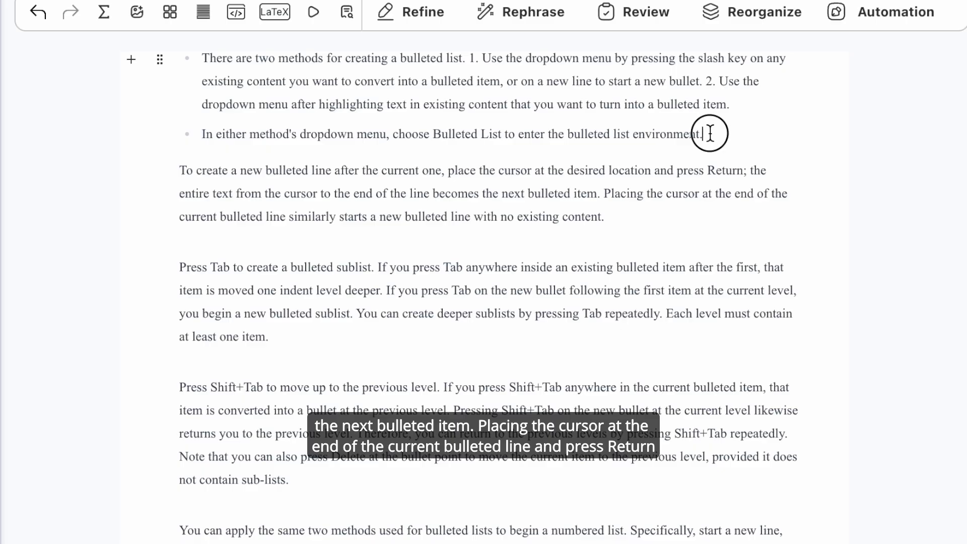
Add a new bullet "This is a new bulleted item." after the "In either method's dropdown menu" bullet
{"action": "key", "text": "Return"}
{"action": "type", "text": "This is a new bulleted item."}
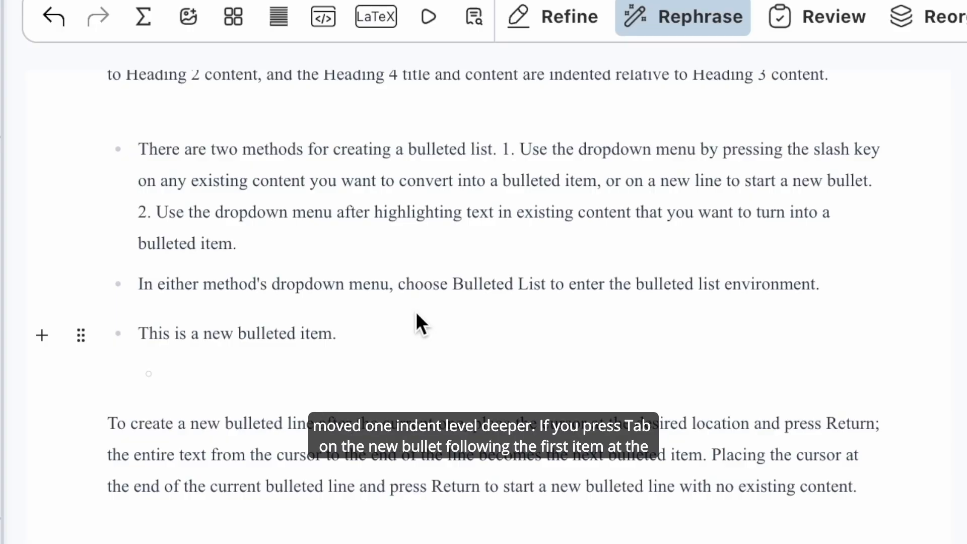
Indent the "In either method's dropdown menu" bullet one level and split off "choose Bulleted List" onward as a sub-bullet one level deeper
{"action": "key", "text": "Tab"}
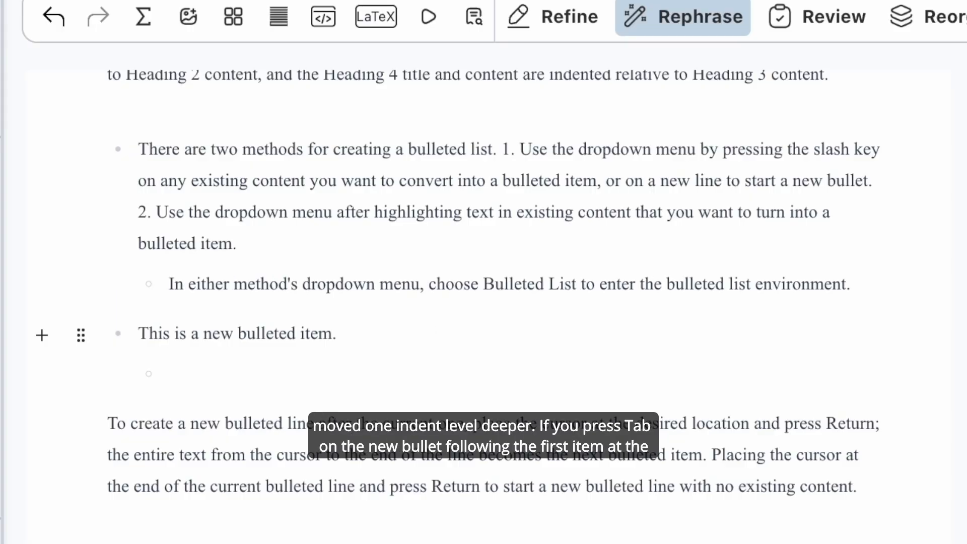
{"action": "scroll", "coordinate": [436, 372], "scroll_direction": "up", "scroll_amount": 2}
{"action": "key", "text": "Return"}
{"action": "key", "text": "Tab"}
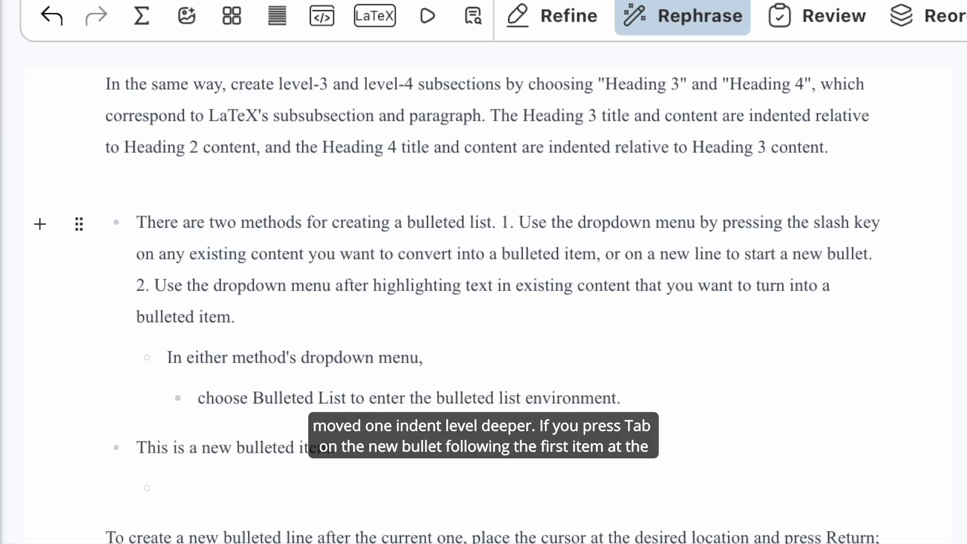
Add a bullet "level-3" after the "choose Bulleted List" bullet, with a nested bullet "level-4" beneath it
{"action": "left_click", "coordinate": [625, 398]}
{"action": "key", "text": "Return"}
{"action": "type", "text": "level-3"}
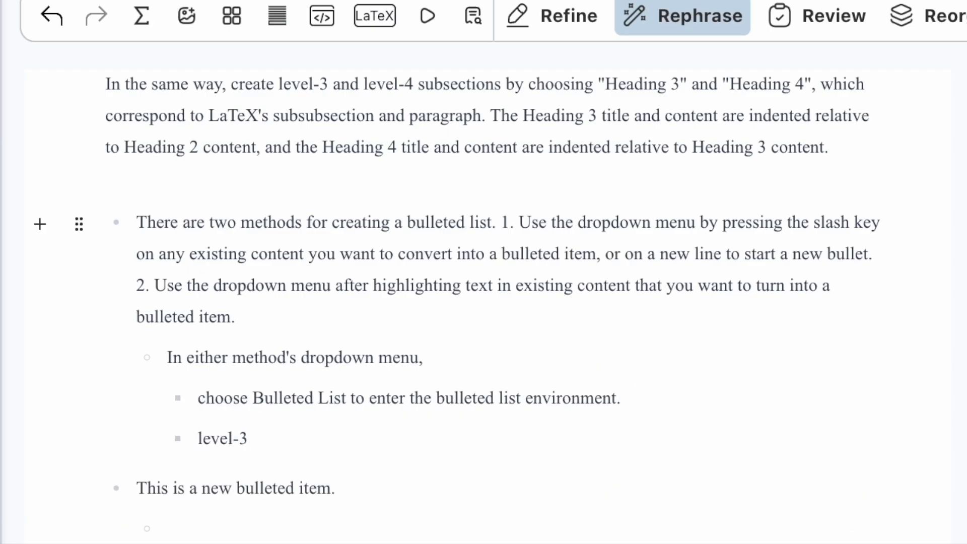
{"action": "key", "text": "Return"}
{"action": "key", "text": "Tab"}
{"action": "type", "text": "level-4"}
Continue the nested list with another "level-4" bullet and two "level-5" bullets one level deeper
{"action": "key", "text": "Return"}
{"action": "key", "text": "Tab"}
{"action": "type", "text": "level-"}
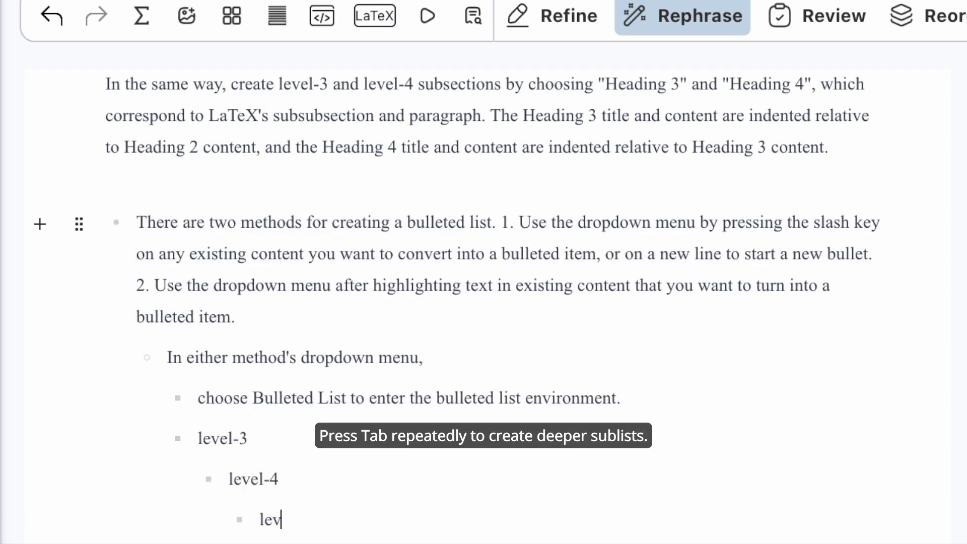
{"action": "key", "text": "Return"}
{"action": "type", "text": "level-5"}
{"action": "key", "text": "Return"}
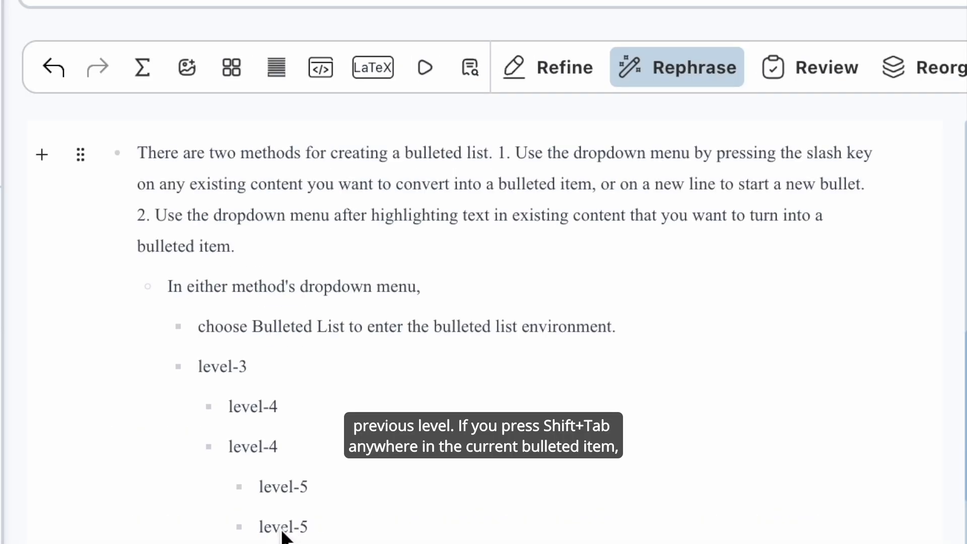
Move the last "level-5" bullet up one level and change its text to "level-4"
{"action": "left_click", "coordinate": [285, 527]}
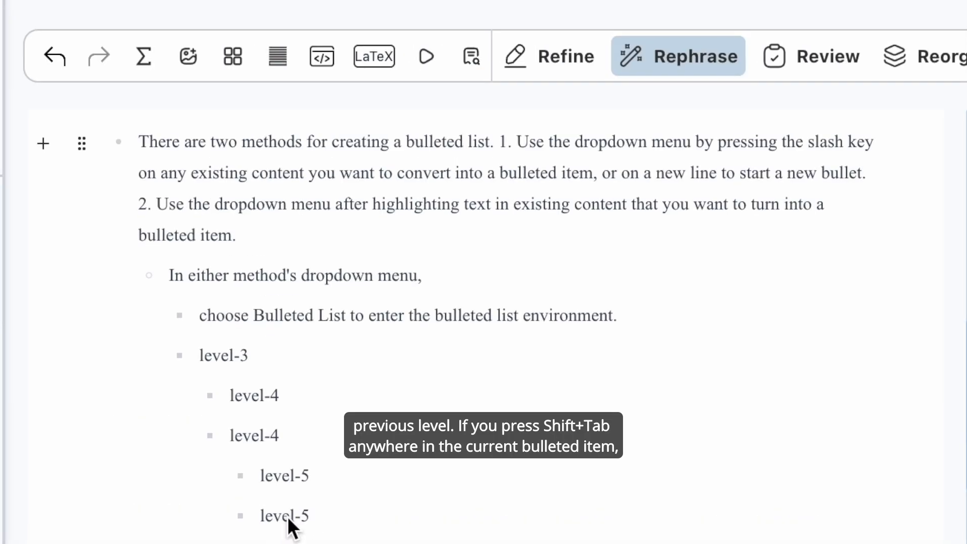
{"action": "key", "text": "shift+Tab"}
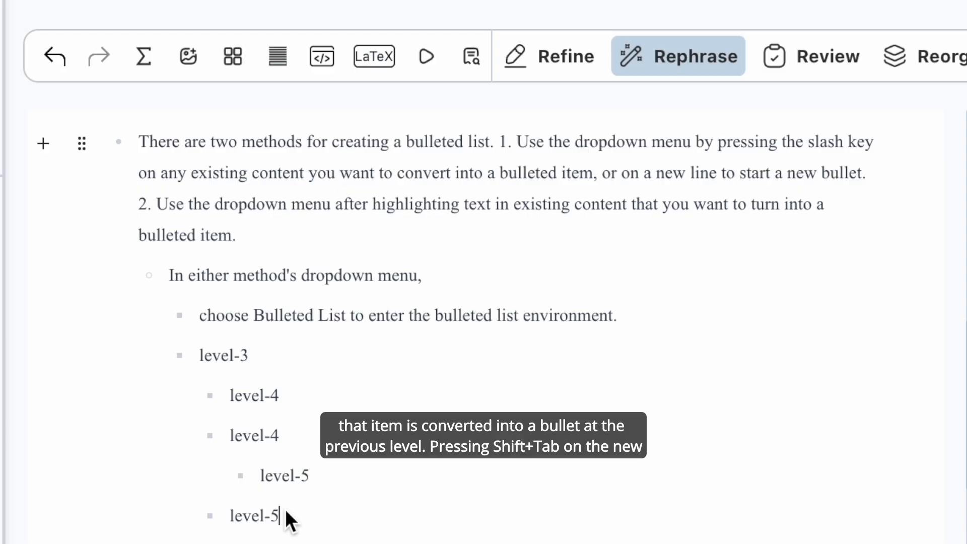
{"action": "key", "text": "BackSpace"}
{"action": "type", "text": "4"}
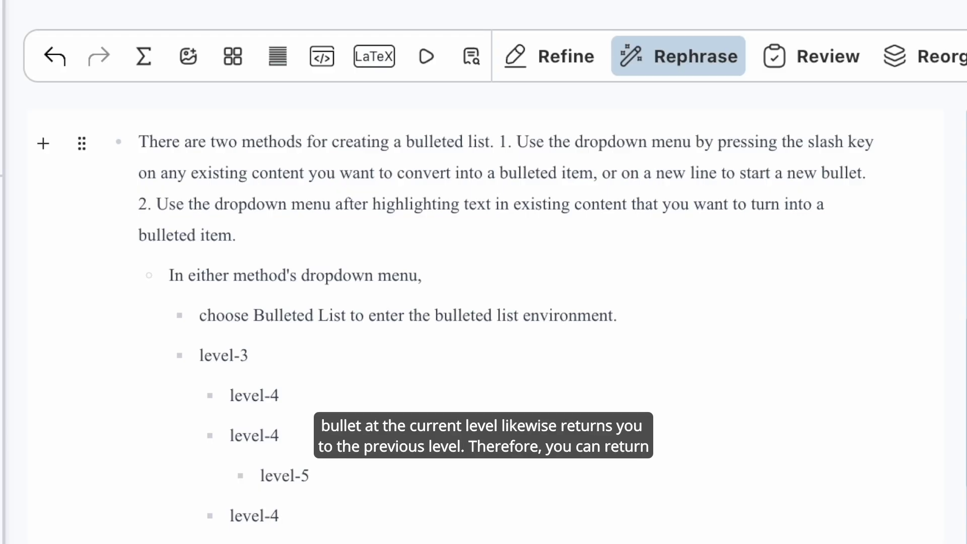
Add the bullets "level-3" and "level-2" below, each one level higher than the bullet before it
{"action": "key", "text": "Return"}
{"action": "key", "text": "Return"}
{"action": "type", "text": "level-3"}
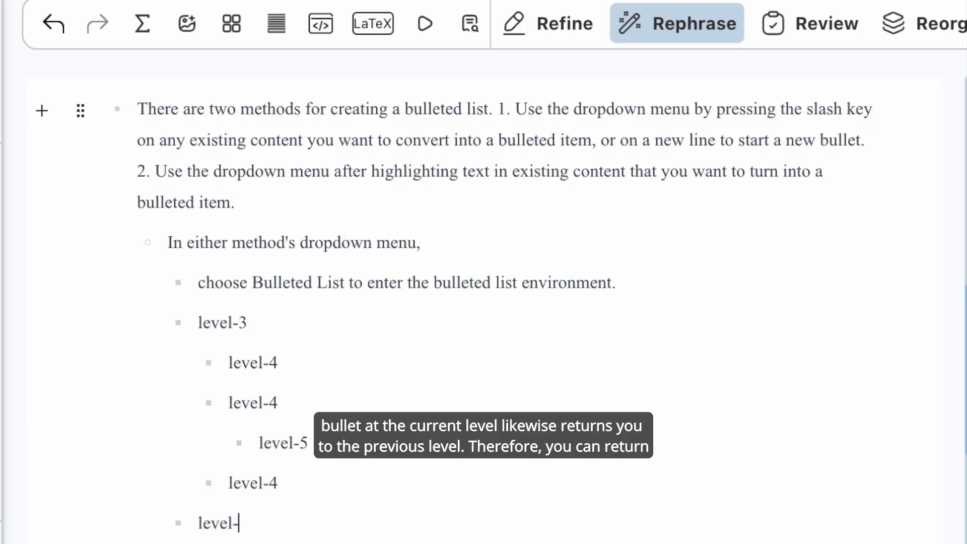
{"action": "key", "text": "Return"}
{"action": "key", "text": "Return"}
{"action": "type", "text": "level-2"}
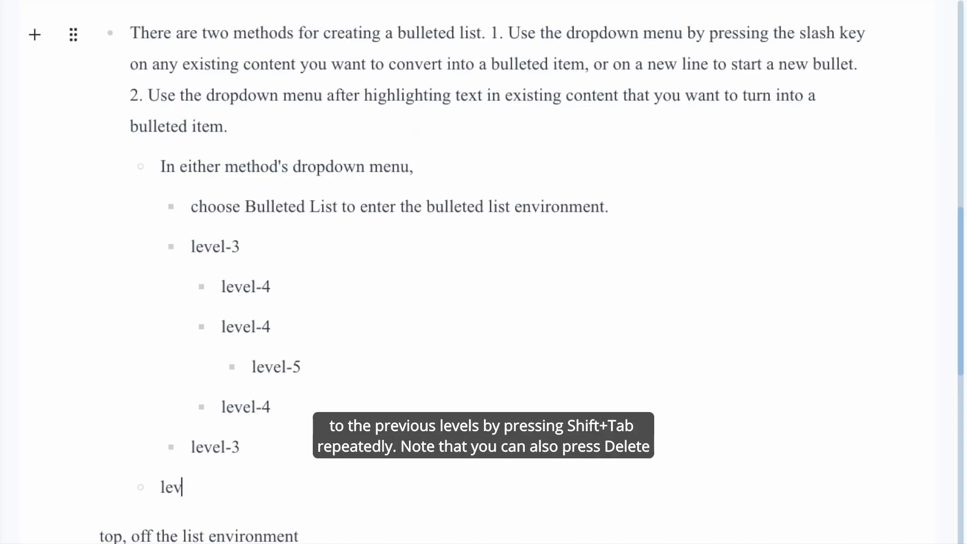
Add a top-level bullet "level-1", and exit the list with the plain line "top, off the list environment"
{"action": "key", "text": "Return"}
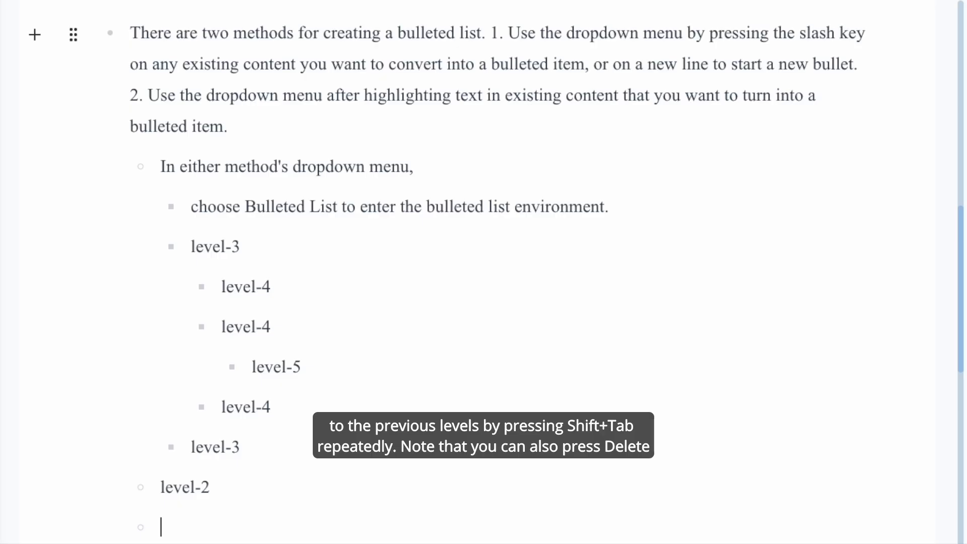
{"action": "key", "text": "shift+Tab"}
{"action": "type", "text": "level-1"}
{"action": "key", "text": "Return"}
{"action": "key", "text": "BackSpace"}
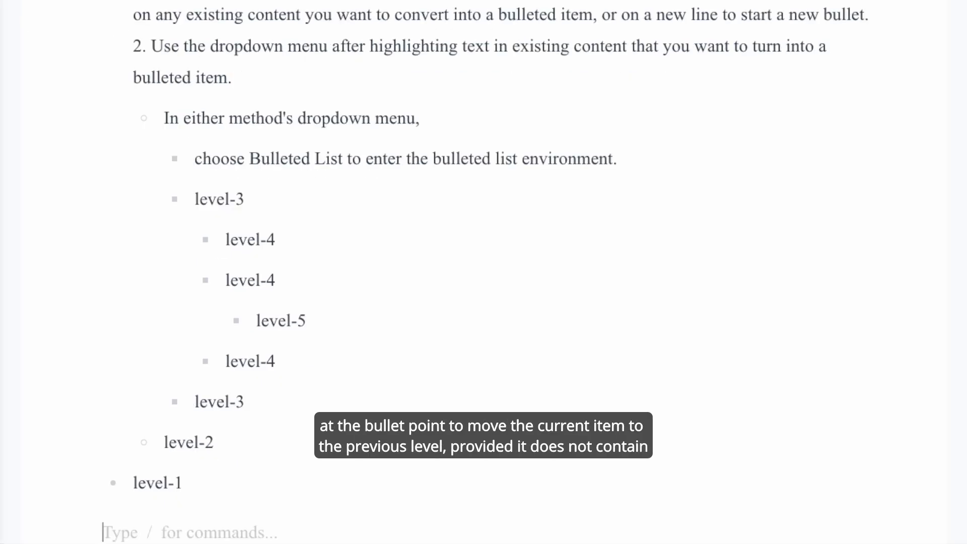
{"action": "type", "text": "top, off the list environment"}
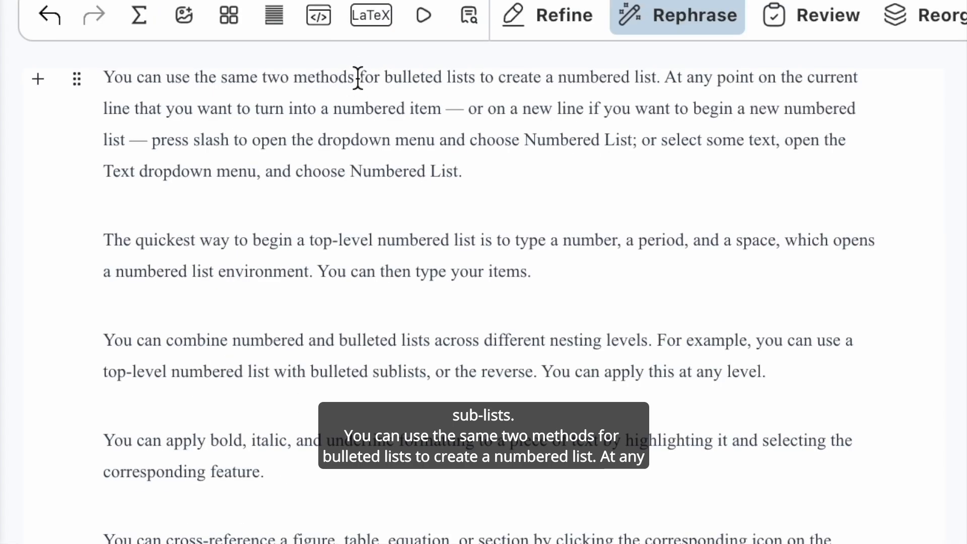
Convert the paragraph starting "You can use the same two methods" into a numbered list item
{"action": "left_click", "coordinate": [358, 78]}
{"action": "type", "text": "/"}
{"action": "left_click", "coordinate": [445, 400]}
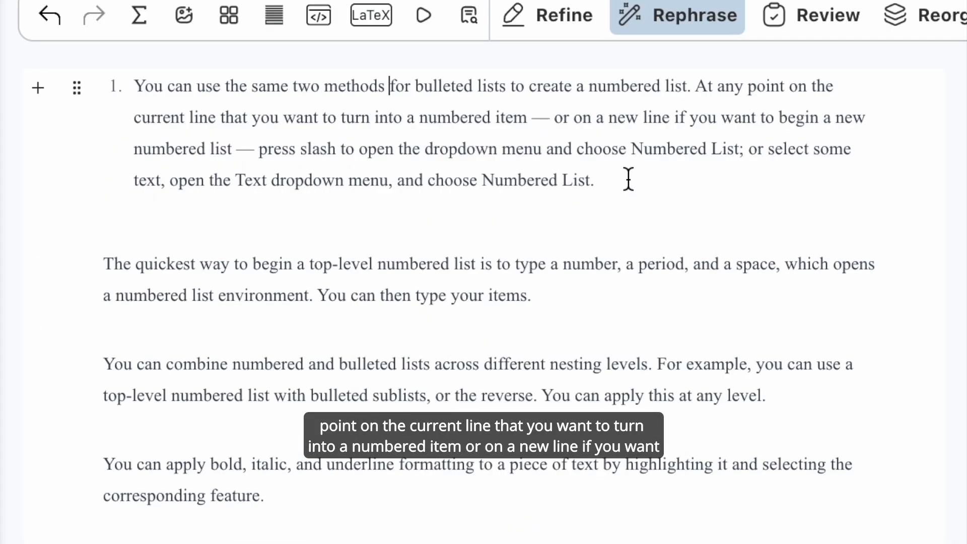
Add a numbered sub-item "this is a new item" under item 1, with a deeper sub-item "level-3"
{"action": "key", "text": "Return"}
{"action": "key", "text": "Tab"}
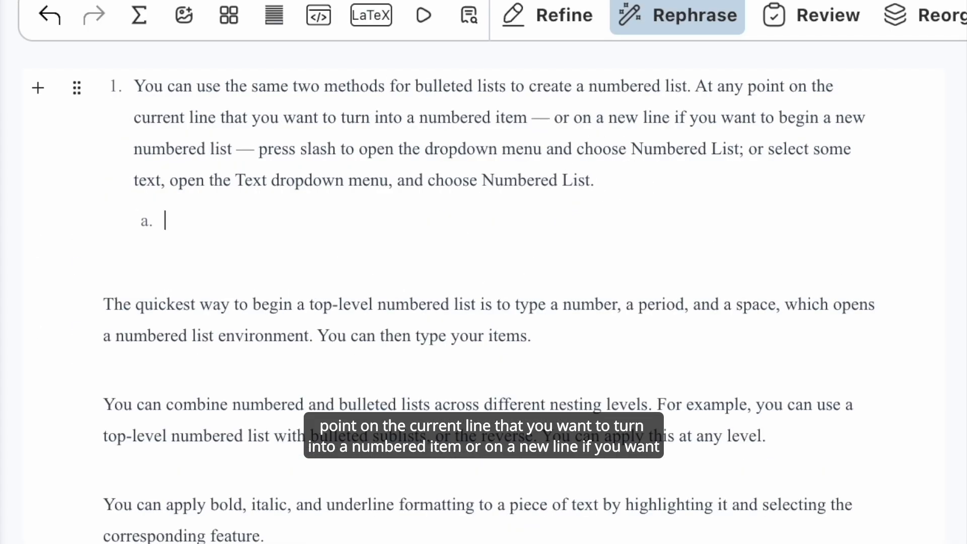
{"action": "type", "text": "this is a new item"}
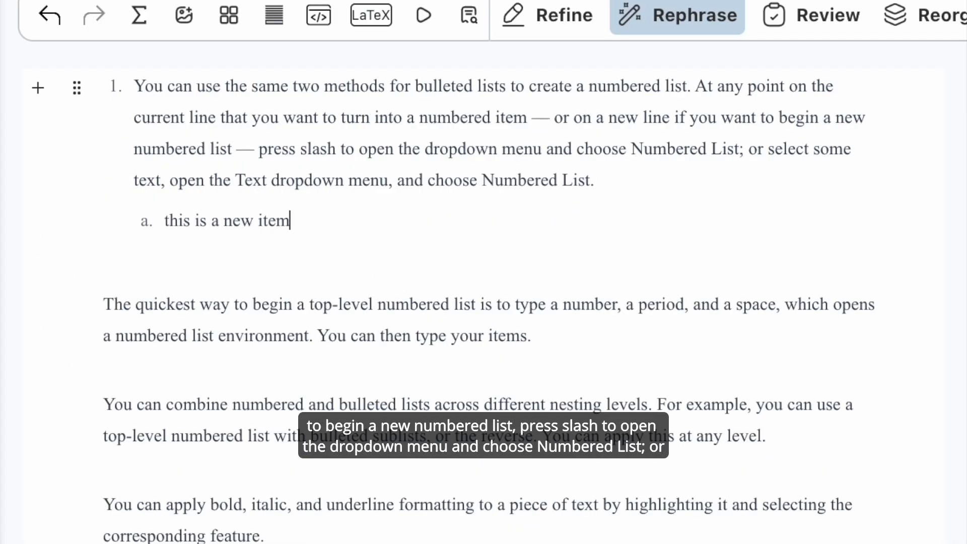
{"action": "key", "text": "Return"}
{"action": "key", "text": "Tab"}
{"action": "type", "text": "level-3"}
Add a second-level item "level-2" and a top-level item "level-1", and exit the numbered list with the plain text "top"
{"action": "key", "text": "Return"}
{"action": "key", "text": "shift+Tab"}
{"action": "type", "text": "level-2"}
{"action": "key", "text": "Return"}
{"action": "key", "text": "shift+Tab"}
{"action": "type", "text": "level-1"}
{"action": "key", "text": "Return"}
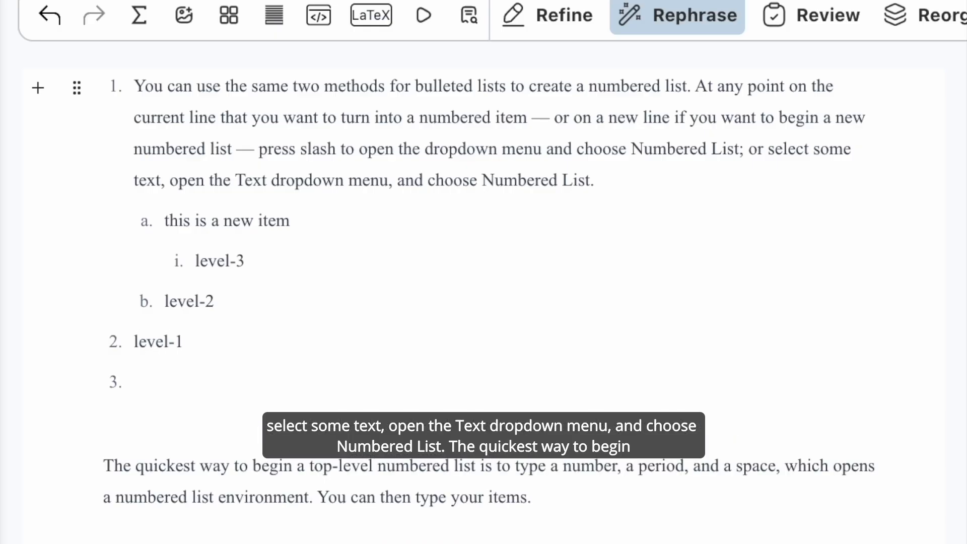
{"action": "key", "text": "Return"}
{"action": "type", "text": "top"}
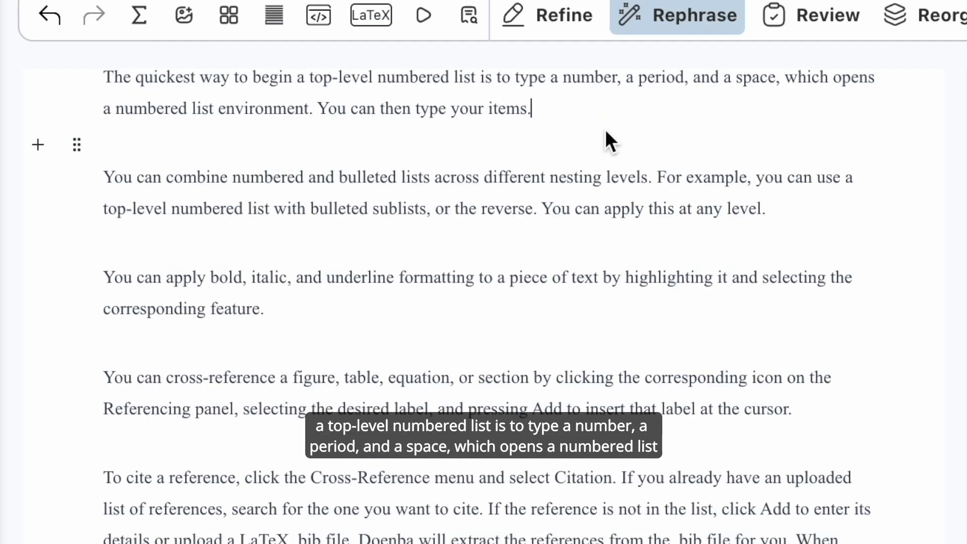
Start a numbered list below the "The quickest way" paragraph with the items "this is a numbered list item" and "item 2"
{"action": "key", "text": "Return"}
{"action": "type", "text": "1."}
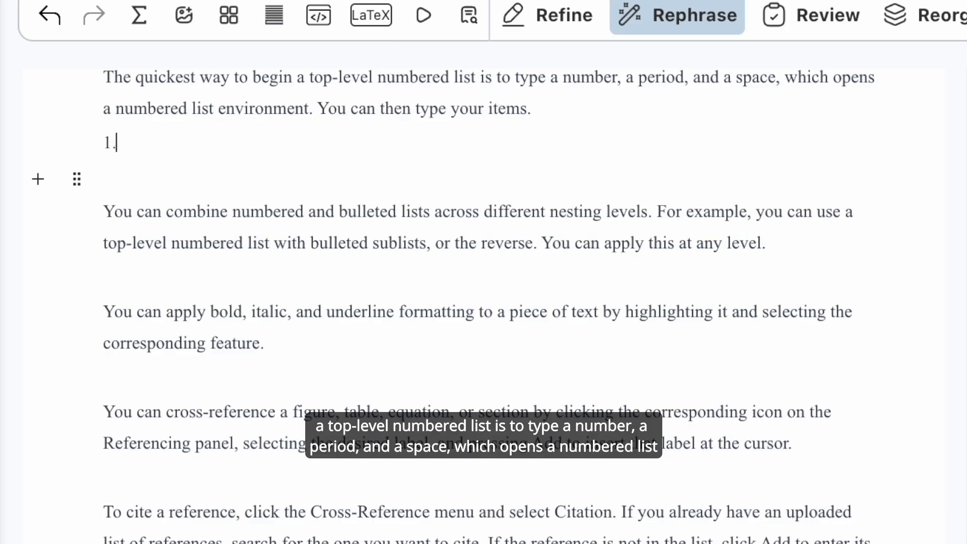
{"action": "type", "text": " this "}
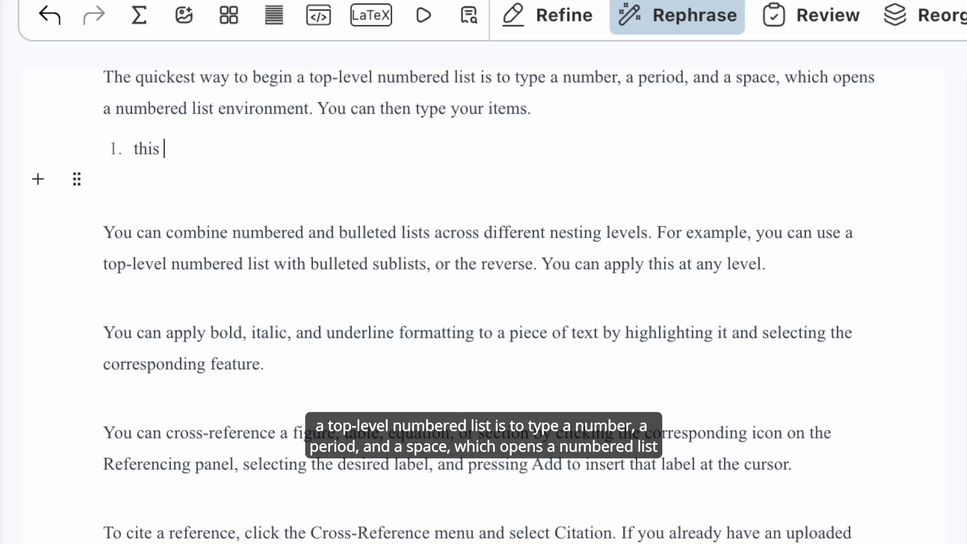
{"action": "type", "text": "is a numbered list item 1"}
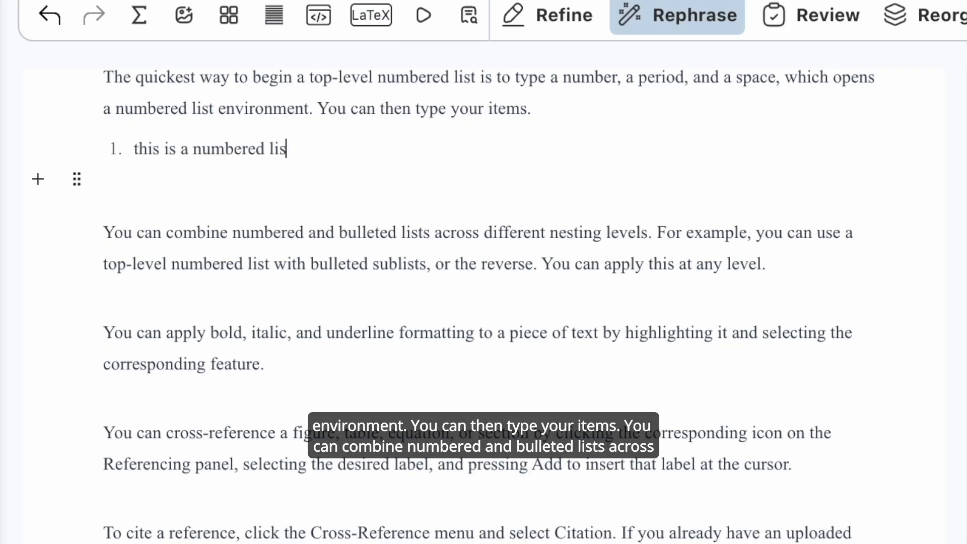
{"action": "key", "text": "Return"}
{"action": "type", "text": "item 2"}
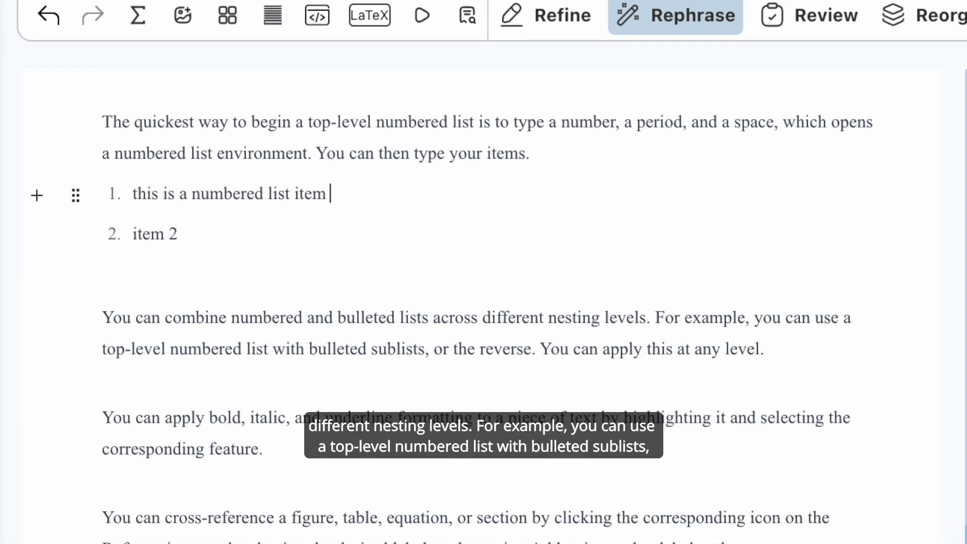
Add an indented sub-item "this" under the first numbered item
{"action": "key", "text": "Return"}
{"action": "type", "text": "this"}
{"action": "key", "text": "Tab"}
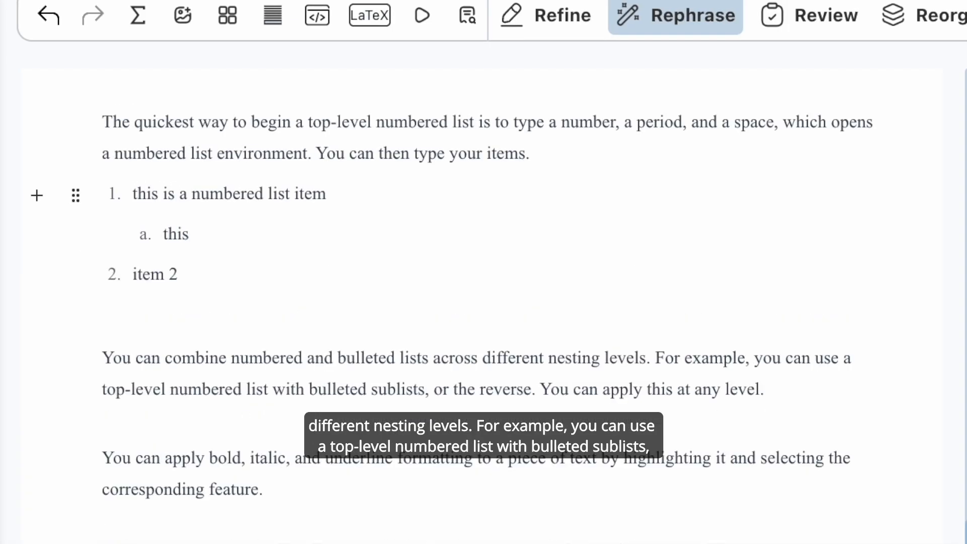
Convert the sub-item "this" into a bulleted item and complete its text as "this is a second level bulleted list"
{"action": "left_click", "coordinate": [191, 236]}
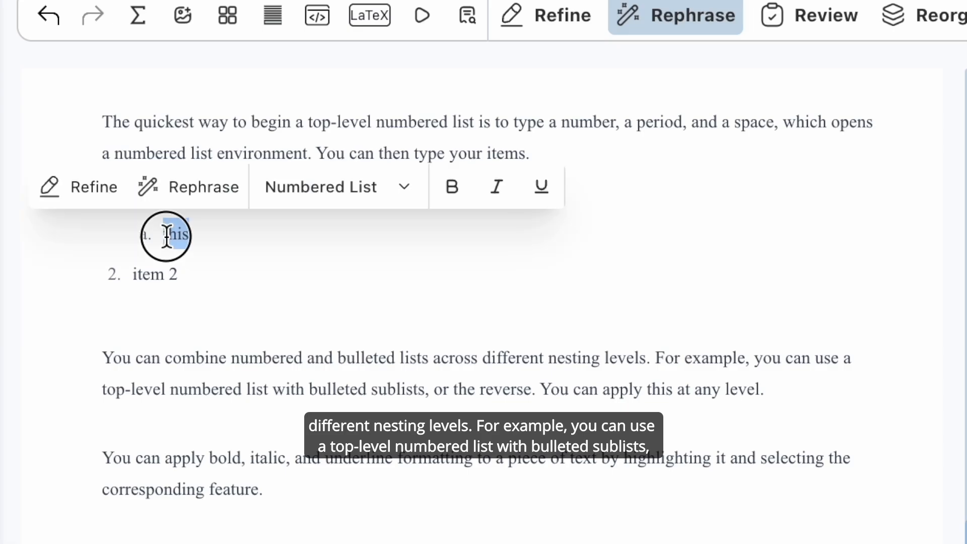
{"action": "left_click", "coordinate": [321, 201]}
{"action": "left_click", "coordinate": [327, 383]}
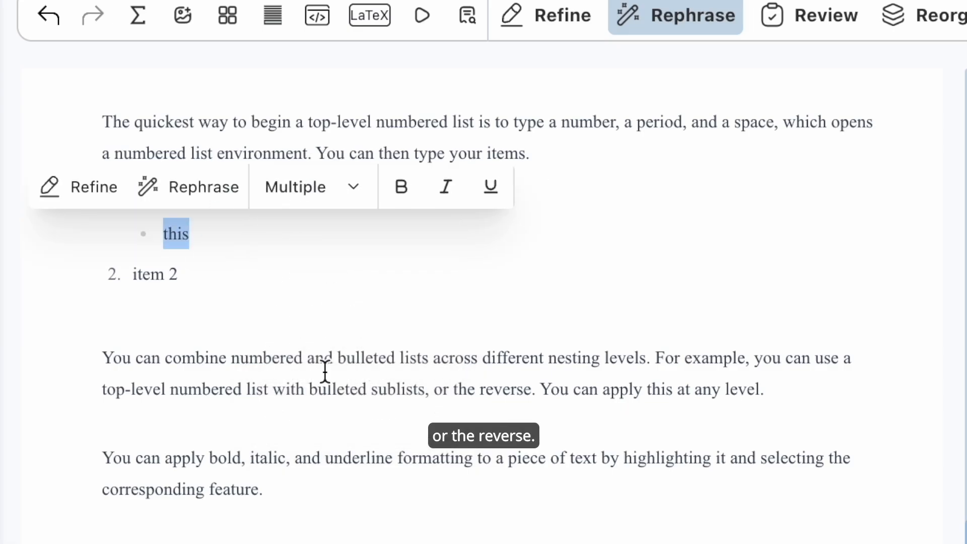
{"action": "left_click", "coordinate": [242, 237]}
{"action": "type", "text": "is a second level"}
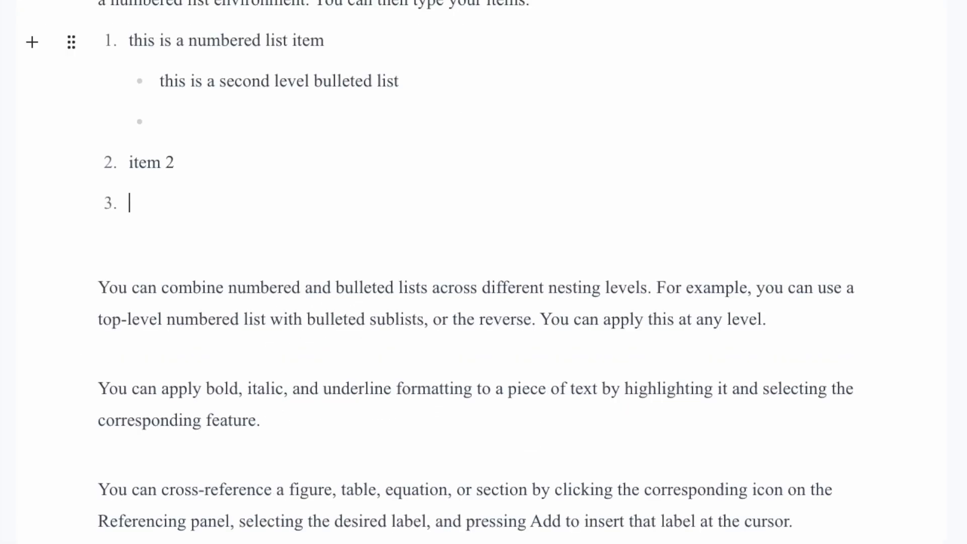
Turn the empty third numbered item into a bullet "this is a bulleted list item" with a sub-bullet "this"
{"action": "key", "text": "BackSpace"}
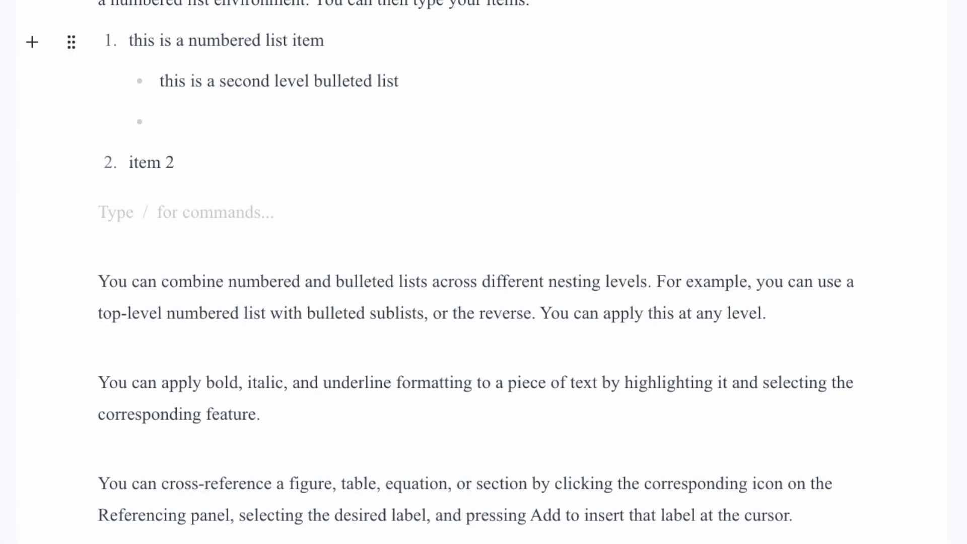
{"action": "type", "text": "/"}
{"action": "left_click", "coordinate": [233, 482]}
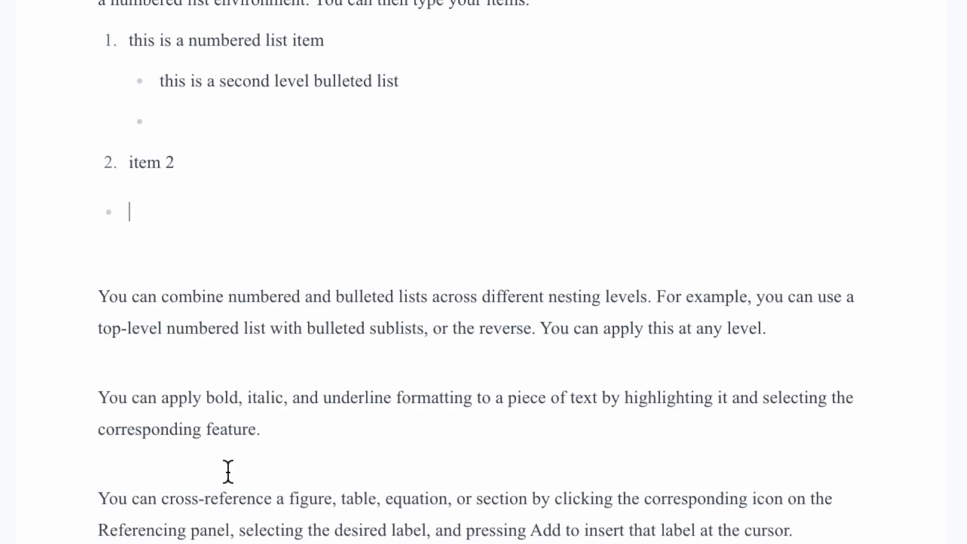
{"action": "type", "text": "this is a bulleted list item"}
{"action": "key", "text": "Return"}
{"action": "type", "text": "this"}
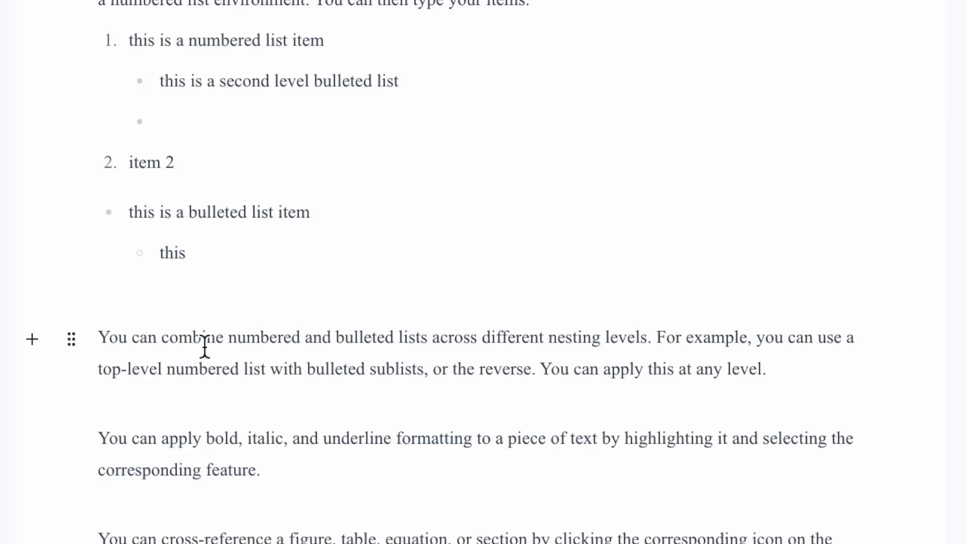
Convert the sub-bullet "this" into a numbered item and extend its text with "is a second level numbered list"
{"action": "double_click", "coordinate": [166, 253]}
{"action": "left_click", "coordinate": [386, 211]}
{"action": "left_click", "coordinate": [344, 439]}
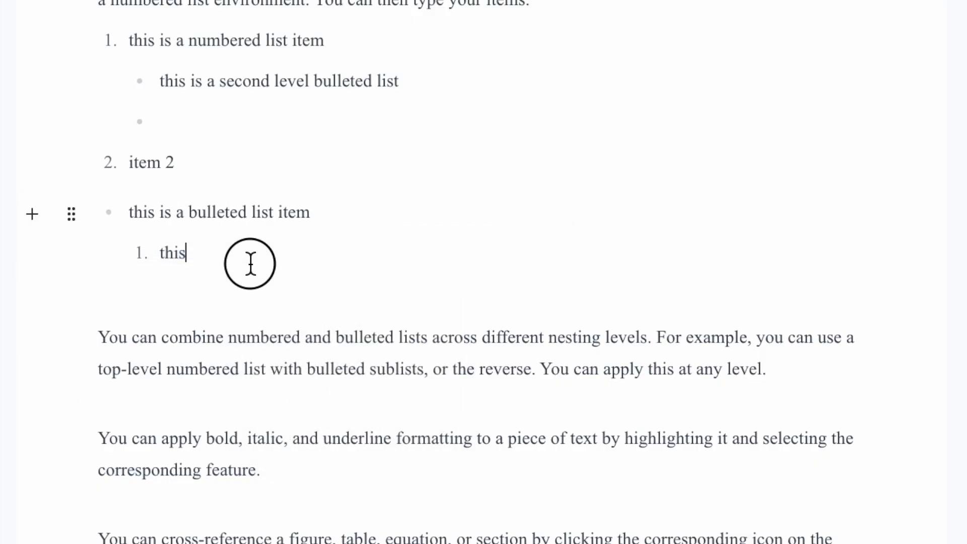
{"action": "type", "text": "is a second level numbered list"}
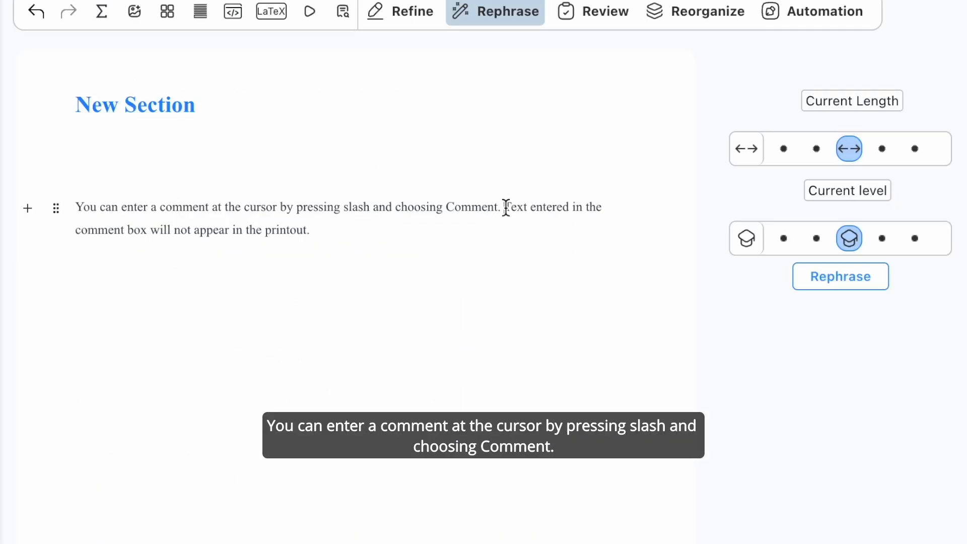
Insert a Comment block before "Text entered in the comment box" containing "This is a comment.", and generate the printout
{"action": "left_click", "coordinate": [507, 207]}
{"action": "type", "text": "/"}
{"action": "left_click", "coordinate": [560, 511]}
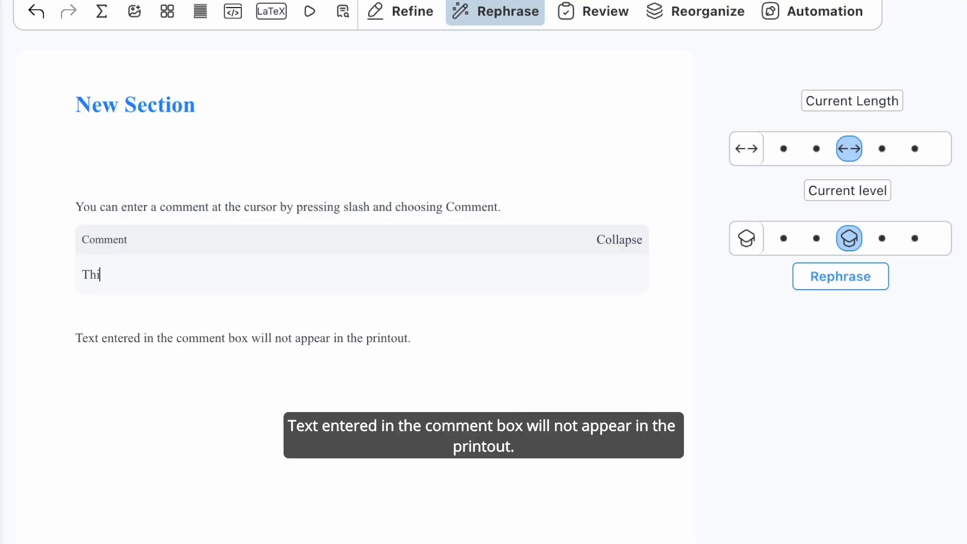
{"action": "type", "text": "This is a comment."}
{"action": "left_click", "coordinate": [309, 12]}
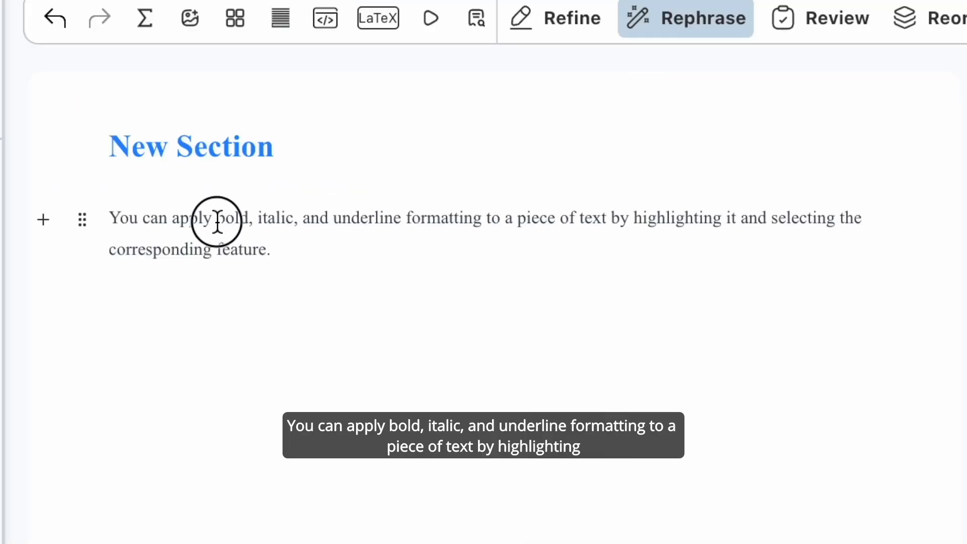
In the New Section paragraph, make the word "bold" bold, "italic" italic, and "underline" underlined
{"action": "left_click_drag", "start_coordinate": [216, 220], "coordinate": [405, 221]}
{"action": "left_click", "coordinate": [381, 174]}
{"action": "left_click", "coordinate": [439, 170]}
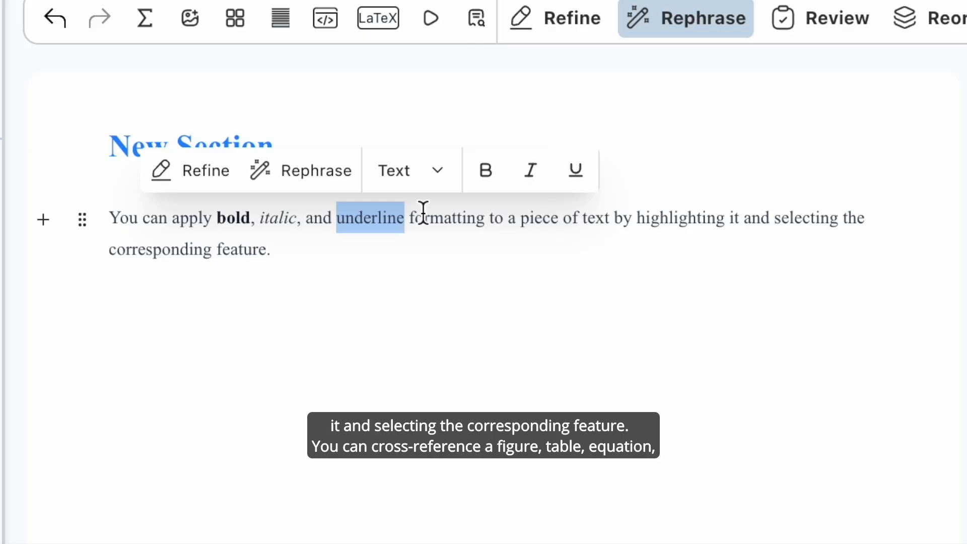
{"action": "left_click", "coordinate": [576, 174]}
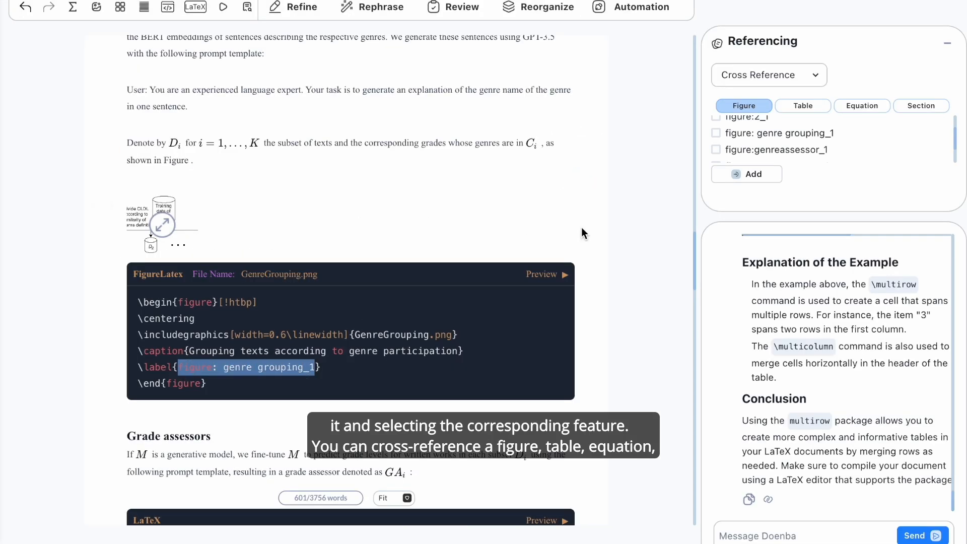
Insert cross-references to "figure: genre grouping_1" after "as shown in Figure" and to "table:genre_type_1" at its table mention
{"action": "left_click", "coordinate": [716, 133]}
{"action": "left_click", "coordinate": [746, 177]}
{"action": "left_click", "coordinate": [802, 106]}
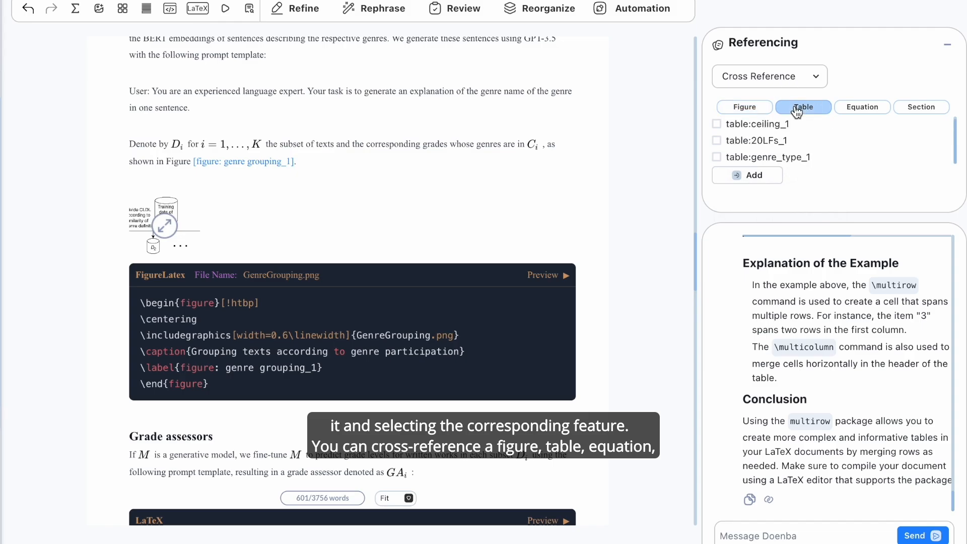
{"action": "mouse_move", "coordinate": [793, 161]}
{"action": "left_click", "coordinate": [717, 157]}
{"action": "left_click", "coordinate": [754, 176]}
Insert cross-references to equation_1 after "Inequality" in Partitioning and to section performance_ceilings_of_linguistic_features_194 after "discussed in Section" in the opening paragraph
{"action": "left_click", "coordinate": [860, 109]}
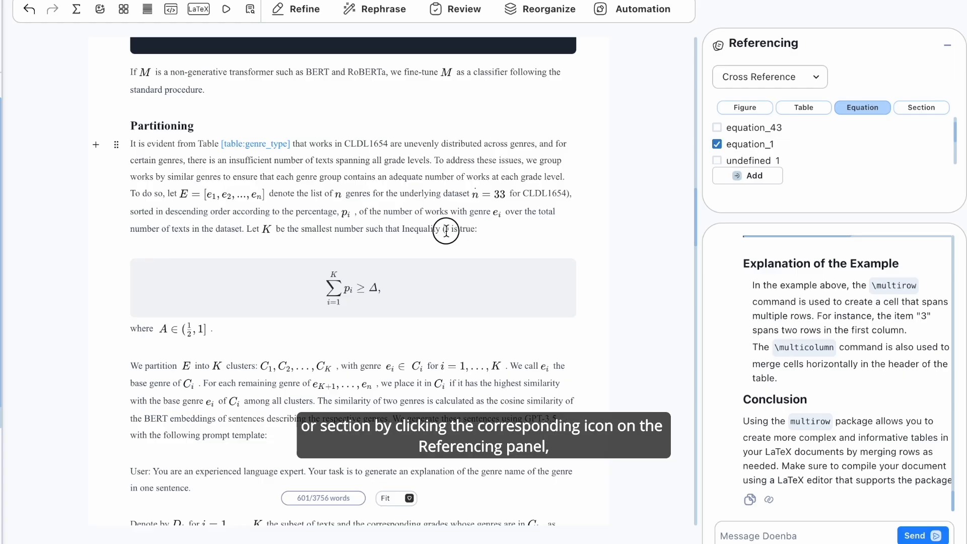
{"action": "left_click", "coordinate": [754, 176]}
{"action": "left_click", "coordinate": [921, 110]}
{"action": "left_click", "coordinate": [716, 132]}
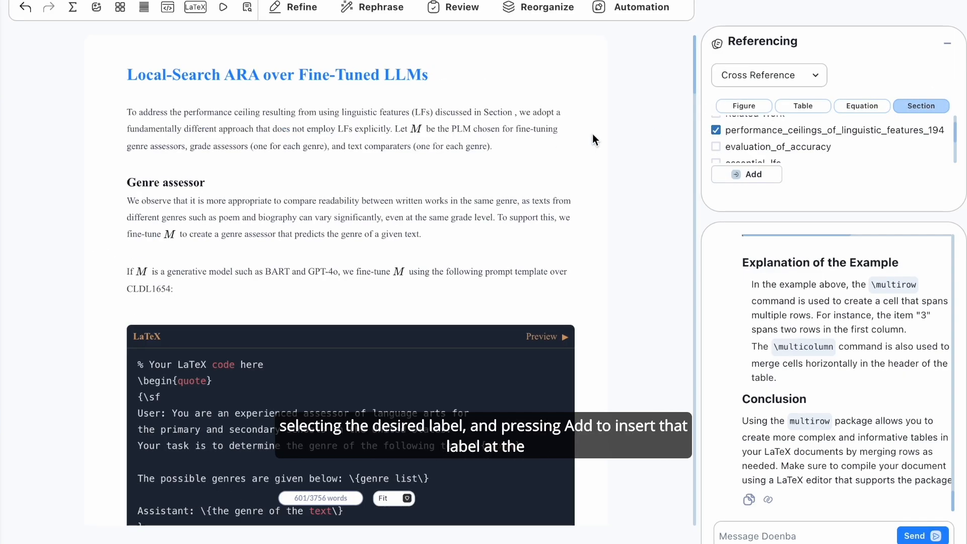
{"action": "left_click", "coordinate": [746, 177]}
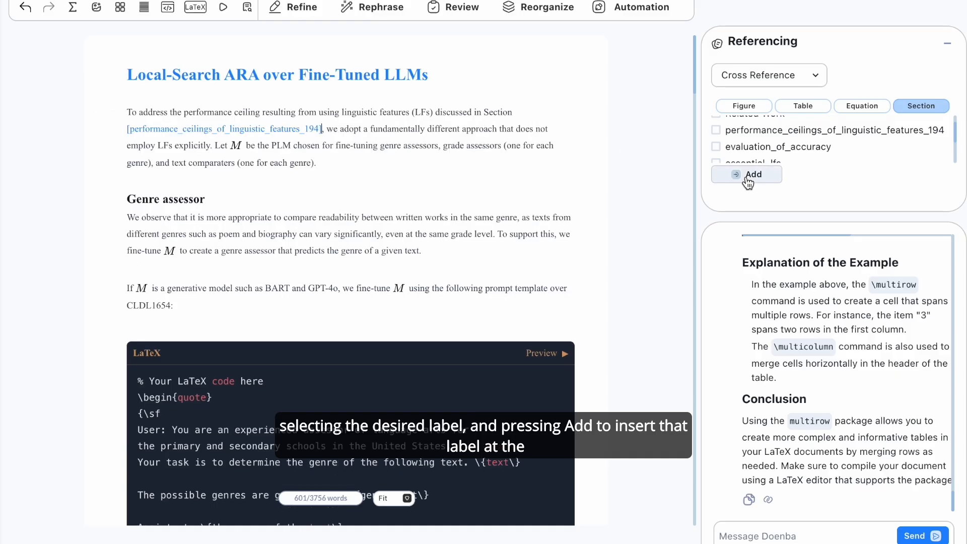
Preview the "Local-Search ARA over Fine-Tuned LLMs" section and examine its cross-referenced figure, equation, and table
{"action": "left_click", "coordinate": [224, 11]}
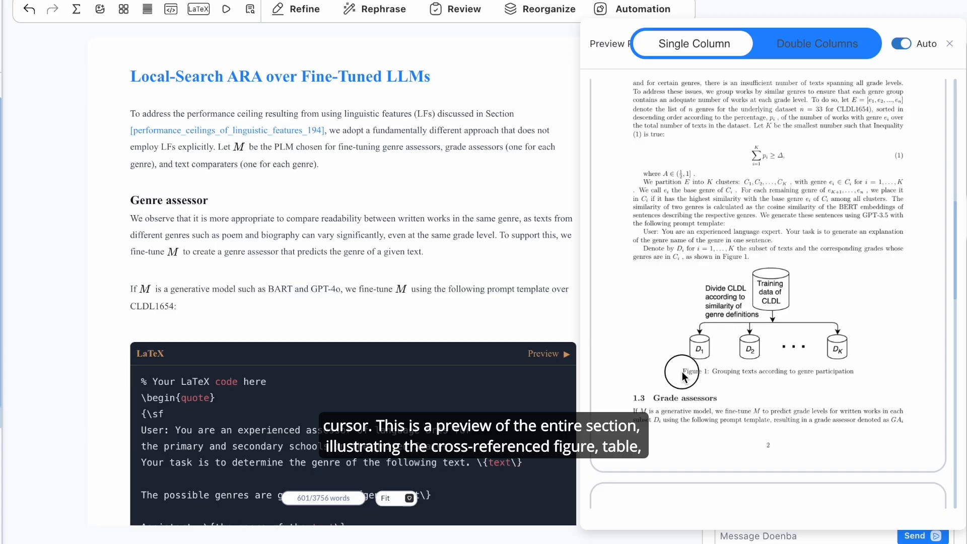
{"action": "scroll", "coordinate": [736, 221], "scroll_direction": "up", "scroll_amount": 5}
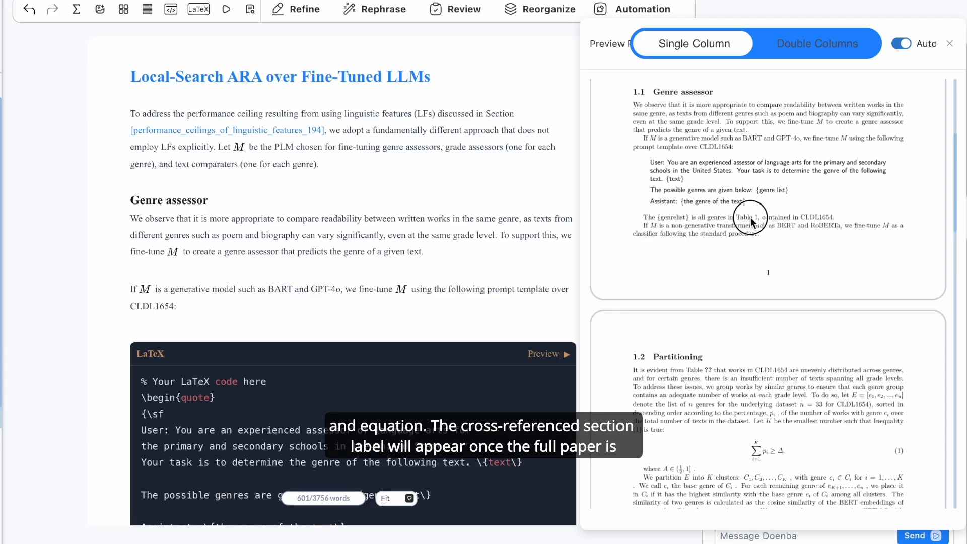
{"action": "scroll", "coordinate": [758, 219], "scroll_direction": "up", "scroll_amount": 5}
{"action": "scroll", "coordinate": [682, 169], "scroll_direction": "up", "scroll_amount": 1}
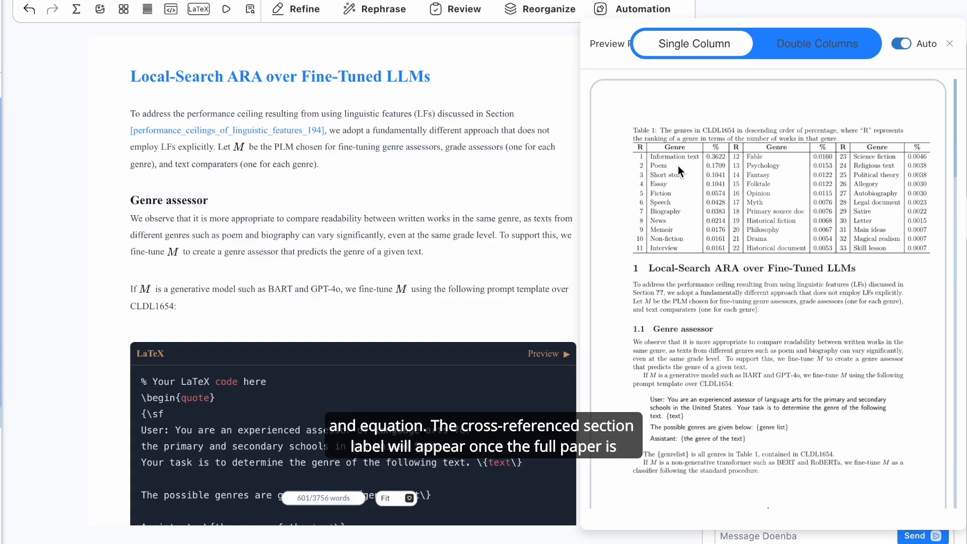
{"action": "left_click_drag", "start_coordinate": [636, 133], "coordinate": [657, 132]}
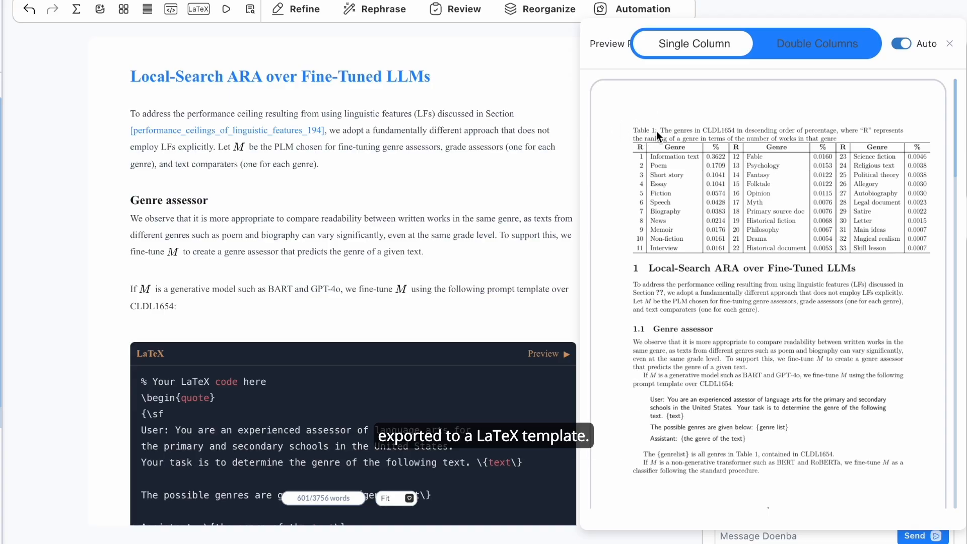
{"action": "left_click", "coordinate": [874, 136]}
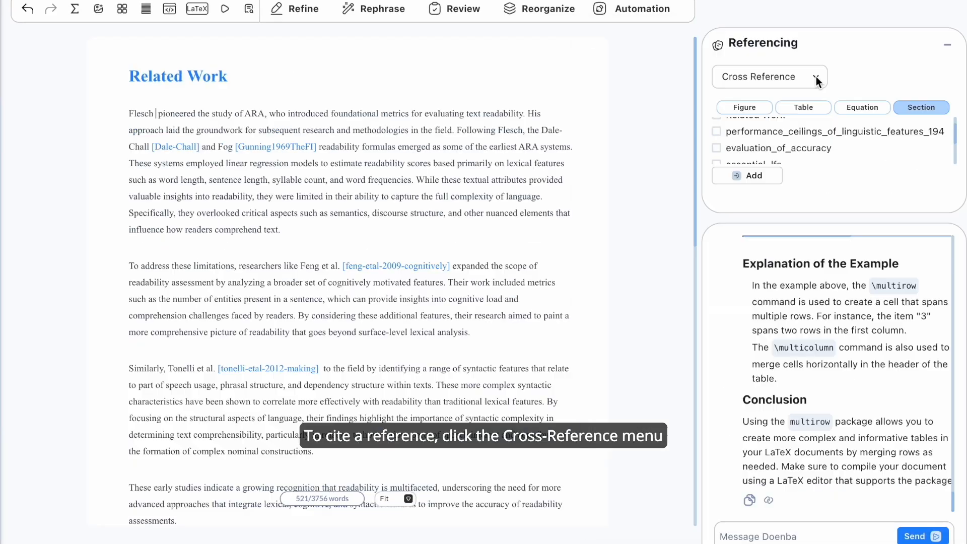
Switch referencing to Citation, search for "Fle", and cite "A new readability yardstick" after the first word of Related Work
{"action": "left_click", "coordinate": [815, 77]}
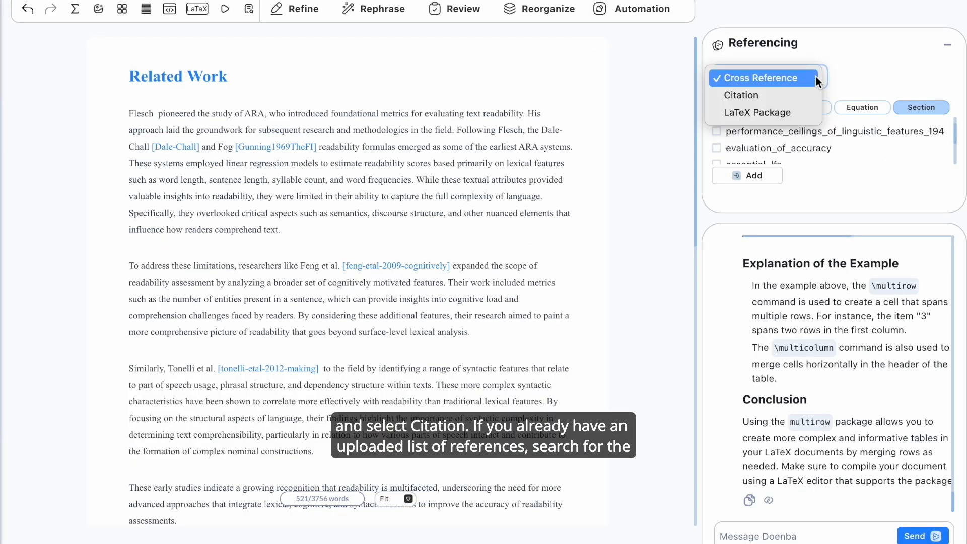
{"action": "left_click", "coordinate": [794, 96]}
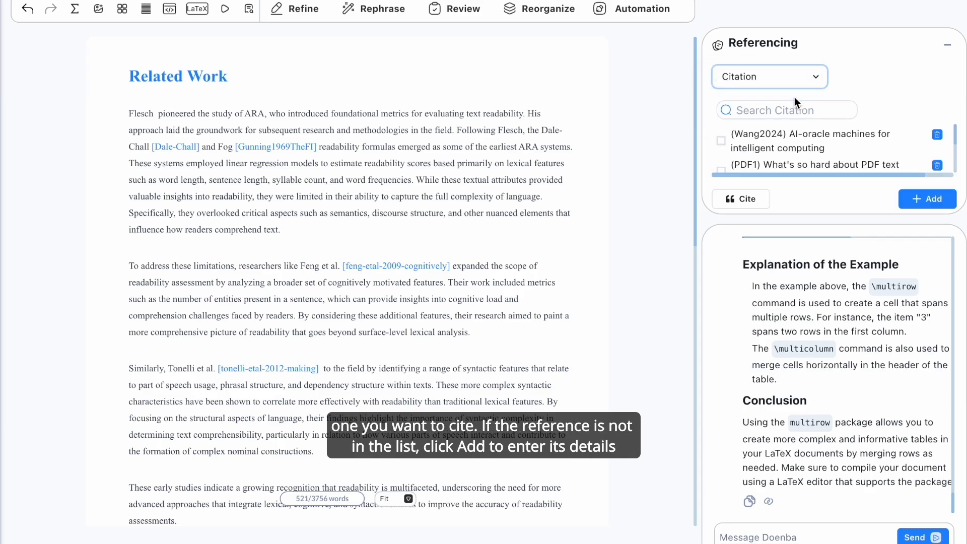
{"action": "left_click", "coordinate": [785, 110]}
{"action": "type", "text": "Fle"}
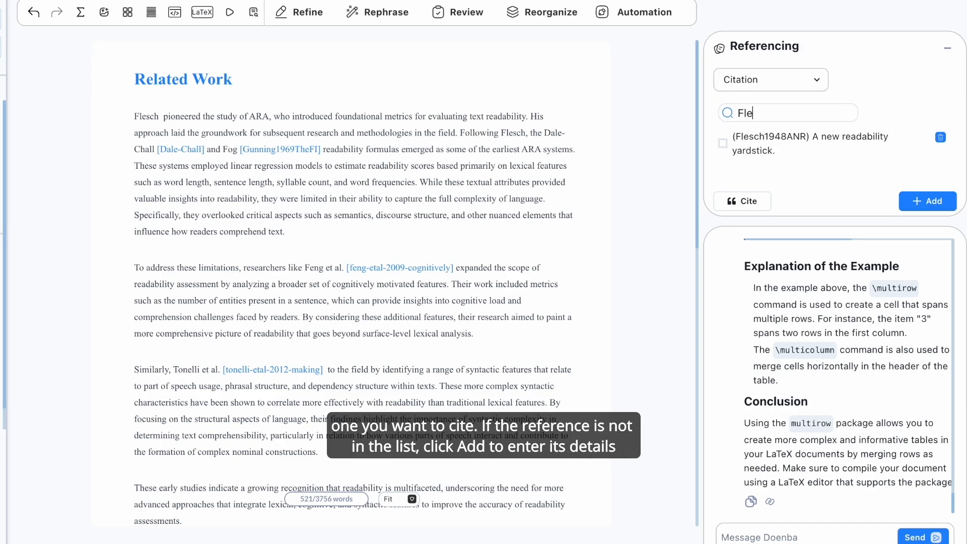
{"action": "left_click", "coordinate": [741, 201]}
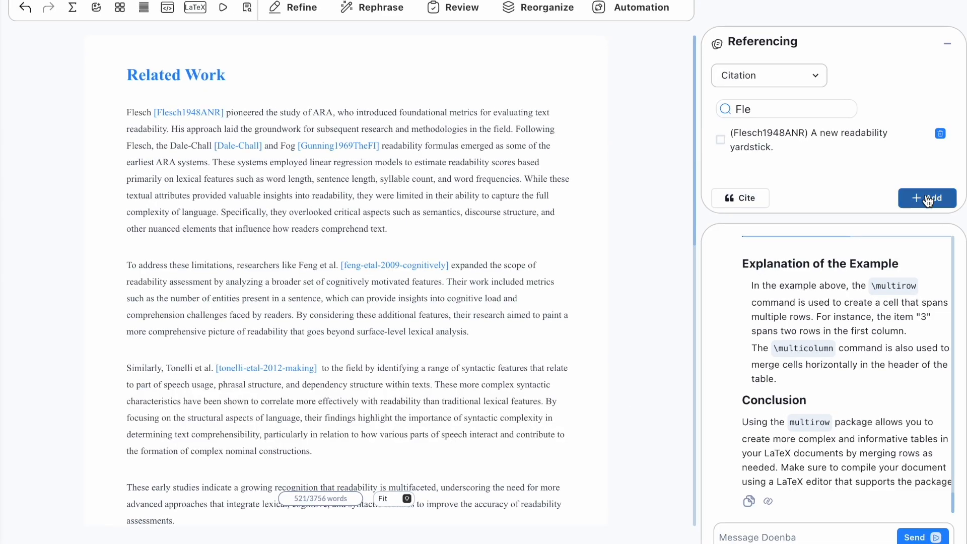
Start a manual reference entry, review its resource types and fields, and finish it as an article with the details blank
{"action": "left_click", "coordinate": [928, 200]}
{"action": "left_click", "coordinate": [323, 252]}
{"action": "left_click", "coordinate": [570, 180]}
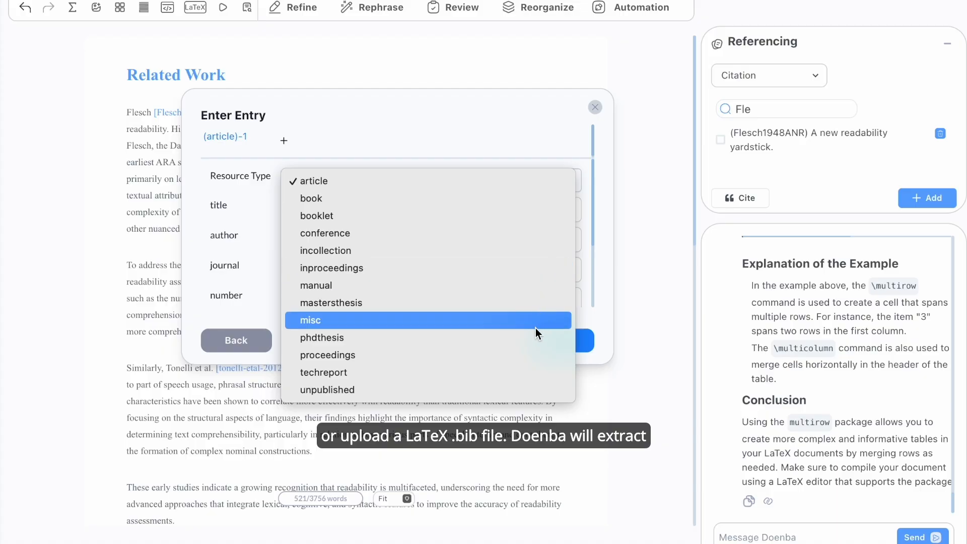
{"action": "left_click", "coordinate": [615, 392]}
{"action": "scroll", "coordinate": [427, 257], "scroll_direction": "down", "scroll_amount": 3}
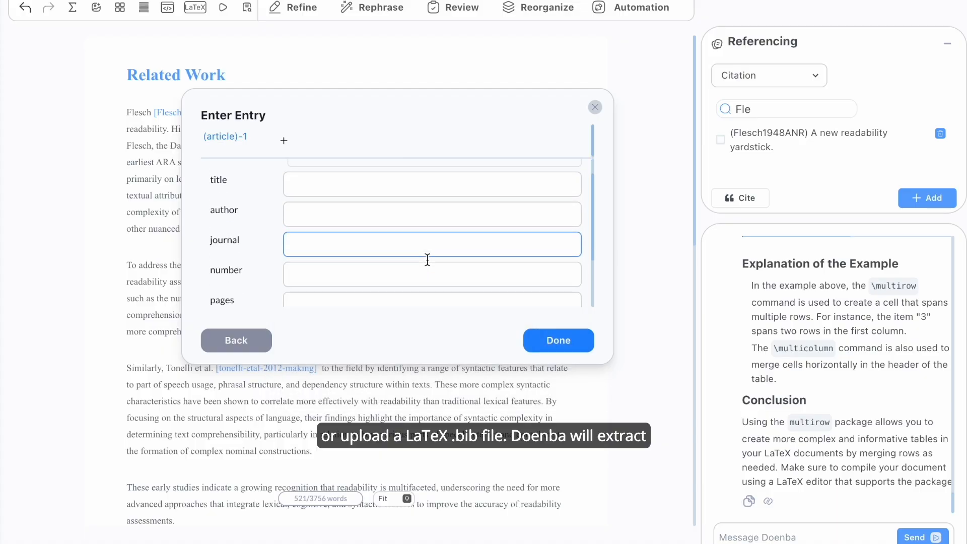
{"action": "left_click", "coordinate": [558, 342]}
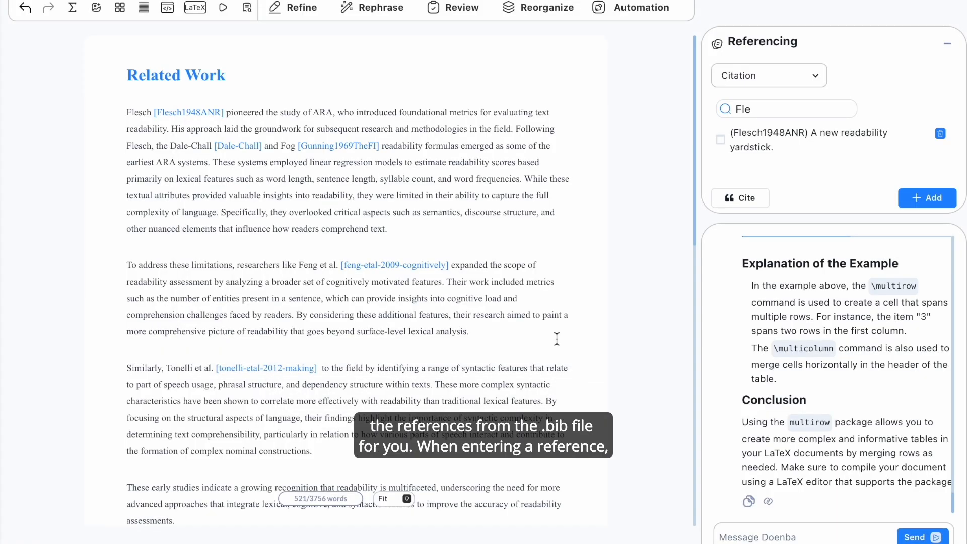
Upload the bibliography file reference.bib and import its references into the citation library
{"action": "left_click", "coordinate": [927, 198]}
{"action": "left_click", "coordinate": [514, 239]}
{"action": "left_click", "coordinate": [259, 282]}
{"action": "left_click", "coordinate": [304, 205]}
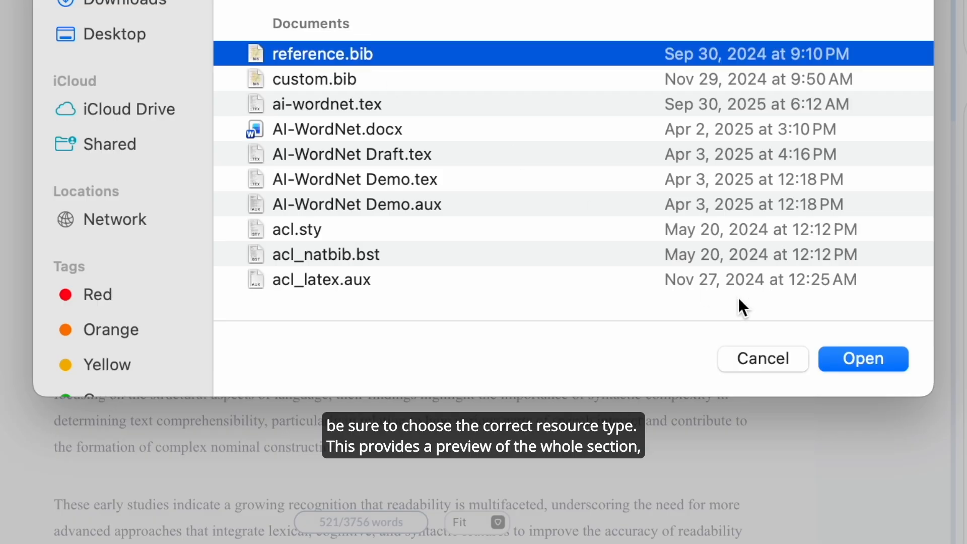
{"action": "left_click", "coordinate": [851, 360]}
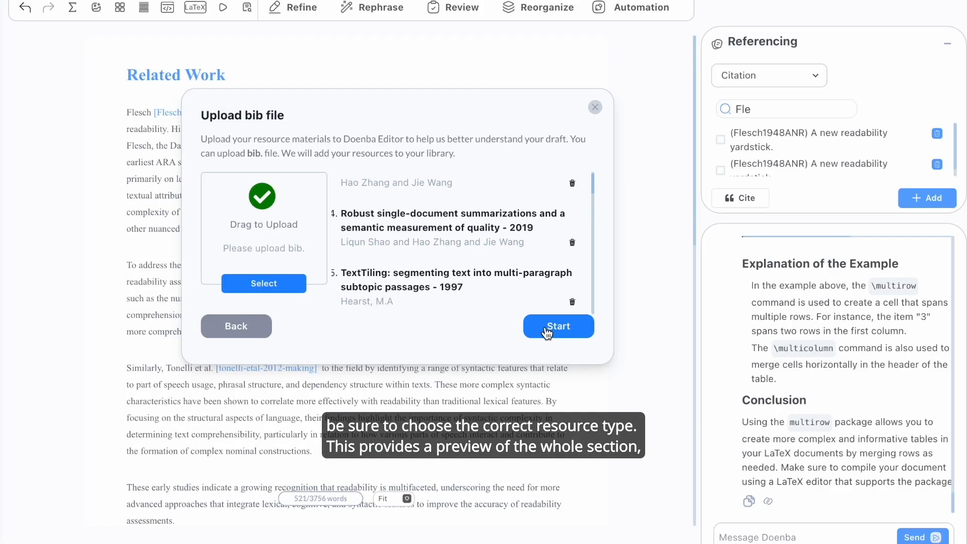
{"action": "left_click", "coordinate": [548, 334]}
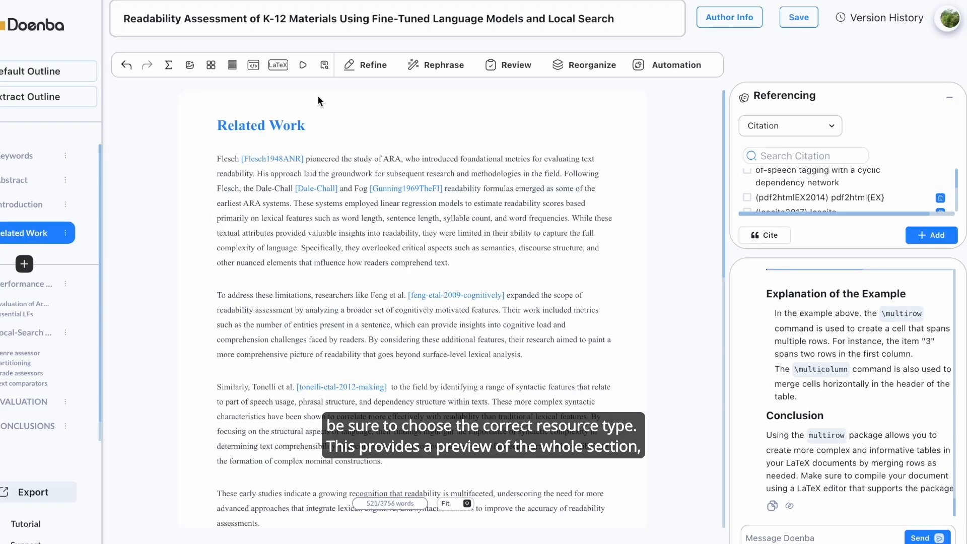
Preview the Related Work section and examine its in-text citations and the References list
{"action": "left_click", "coordinate": [304, 67]}
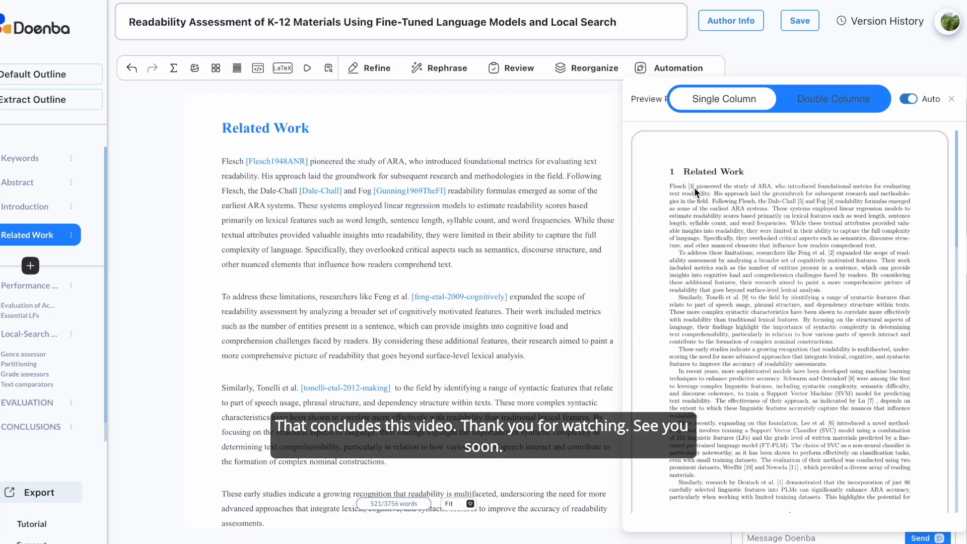
{"action": "scroll", "coordinate": [673, 359], "scroll_direction": "down", "scroll_amount": 6}
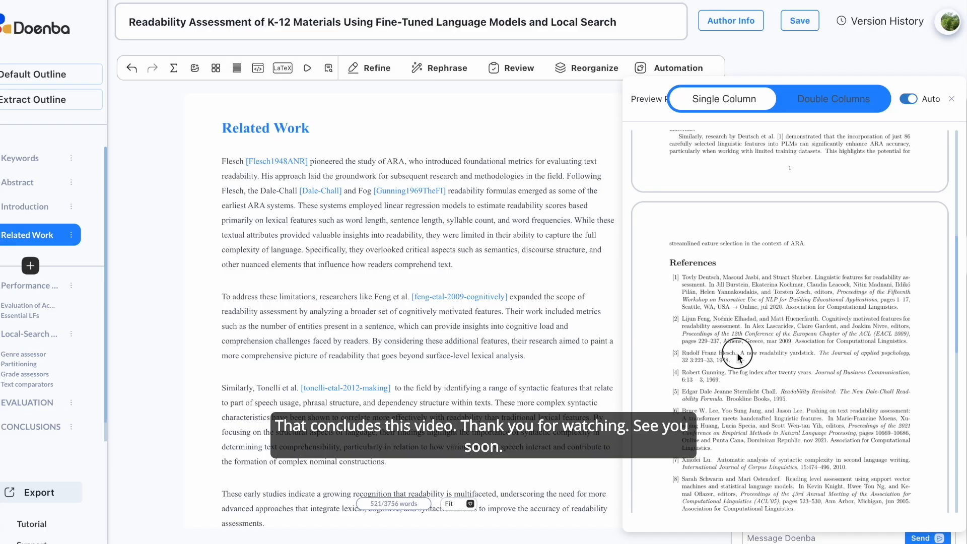
{"action": "scroll", "coordinate": [747, 397], "scroll_direction": "down", "scroll_amount": 5}
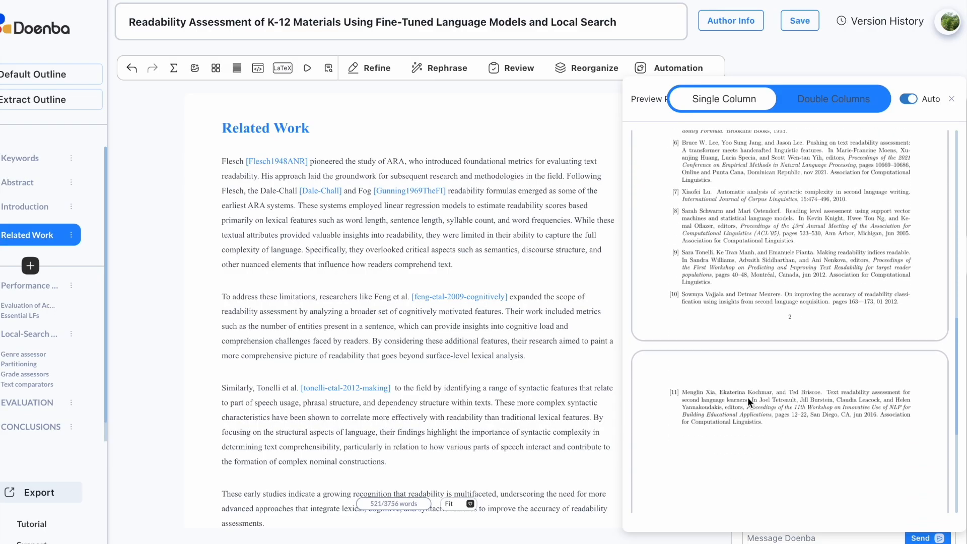